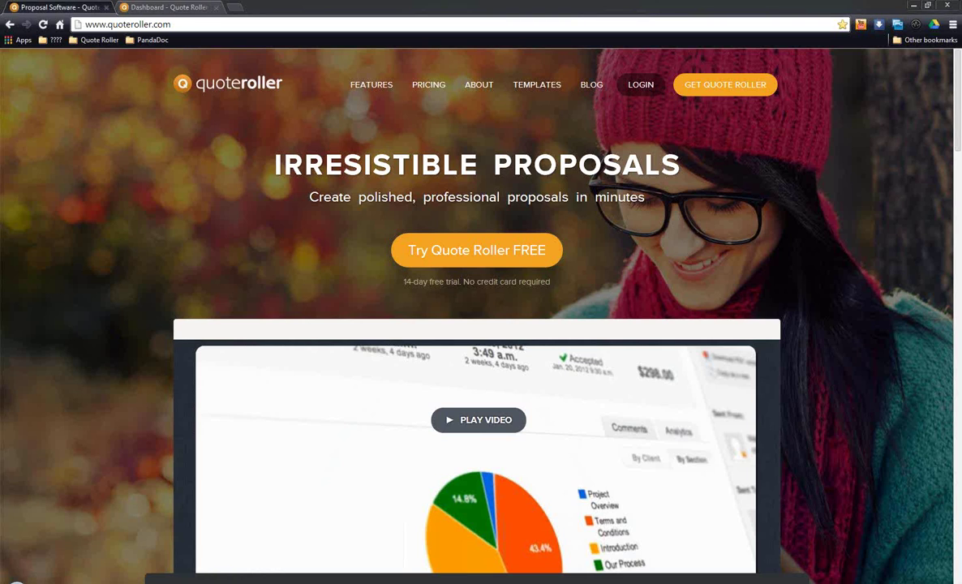
- Switch to the Quote Roller dashboard, open the Quote Roller Proposal Template for content editing and show its Fees section
key(ctrl+Tab)
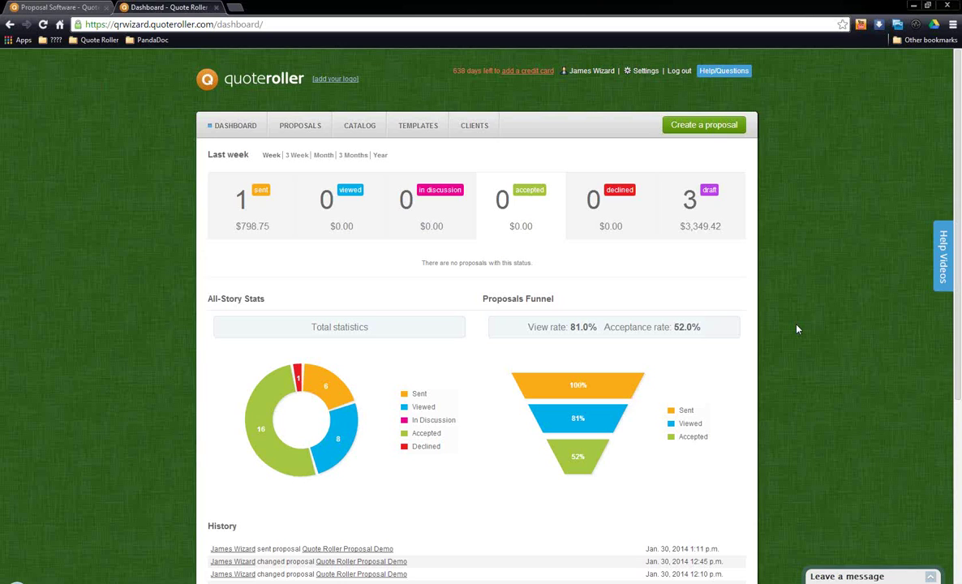
click(428, 134)
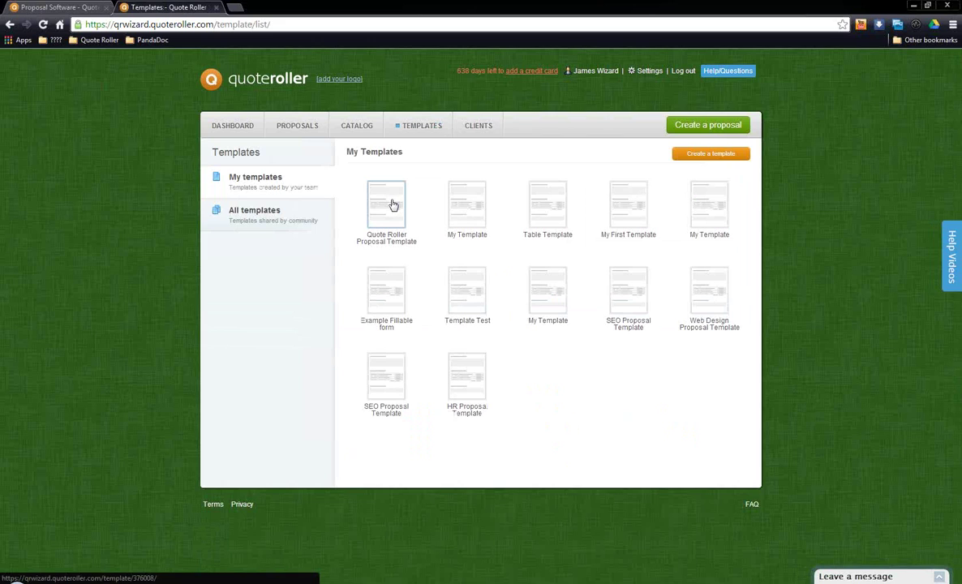
click(391, 204)
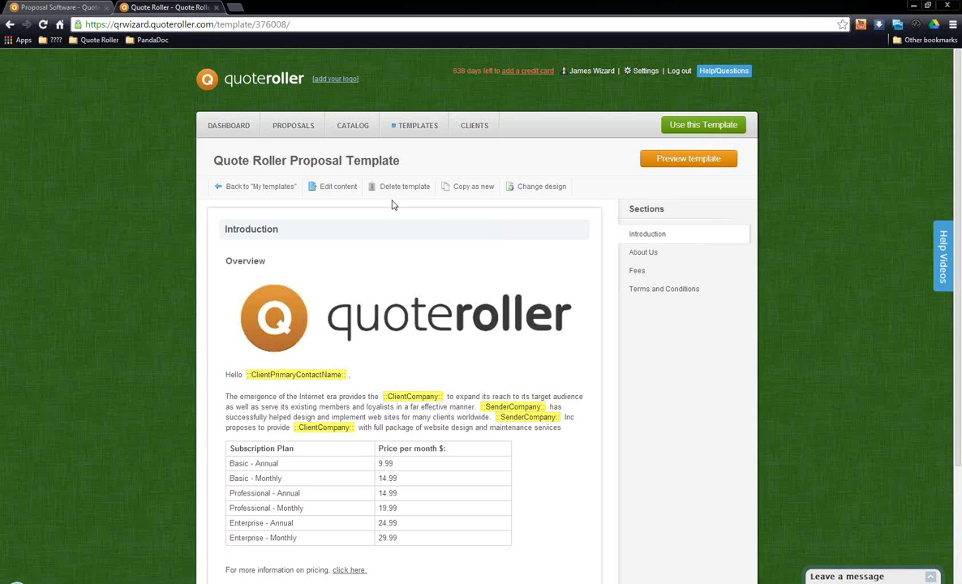
click(341, 189)
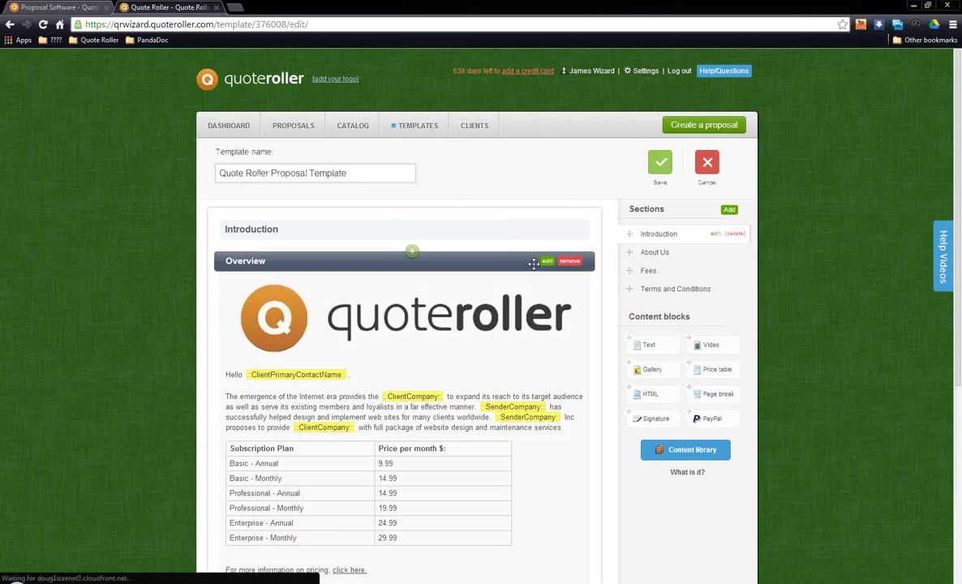
click(648, 270)
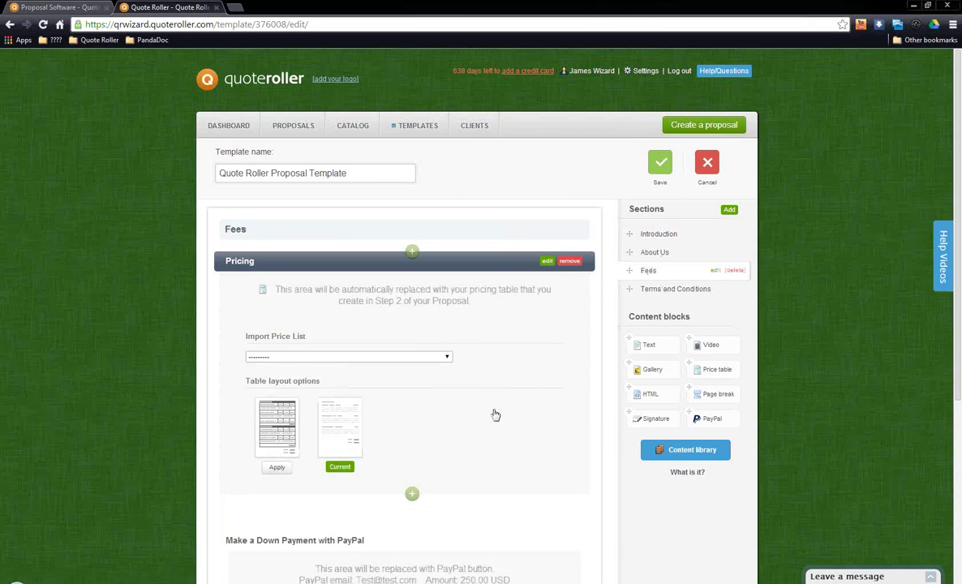
- View the price lists available for import in the Pricing block without choosing one, and close the block's name editor
mouse_move(727, 369)
mouse_down()
mouse_move(429, 271)
mouse_move(719, 354)
mouse_move(716, 369)
mouse_up()
click(361, 359)
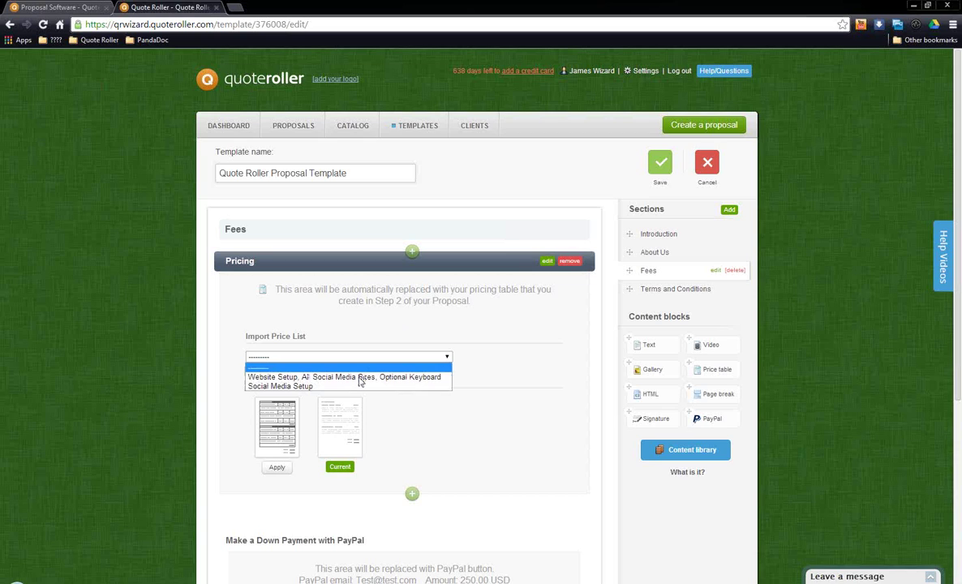
click(365, 327)
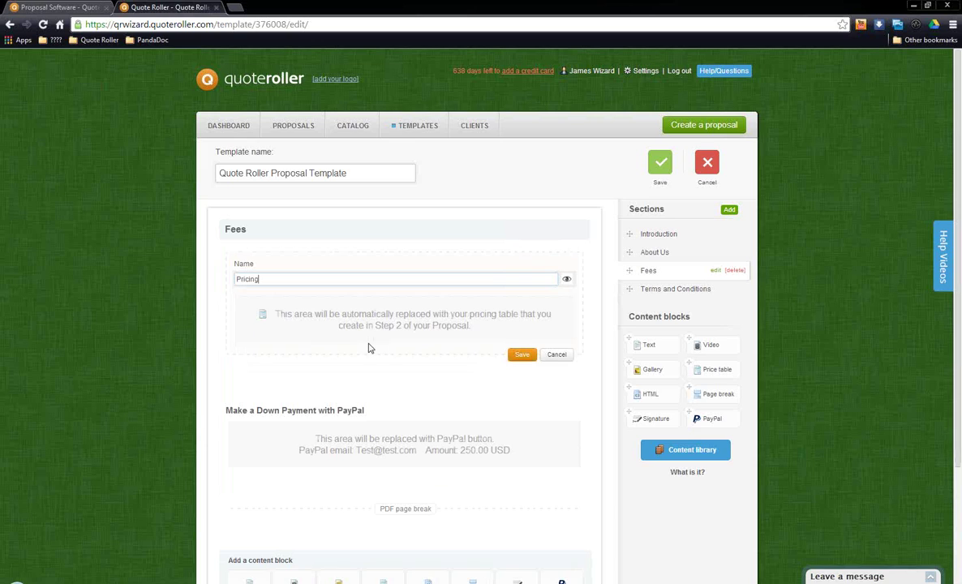
click(534, 362)
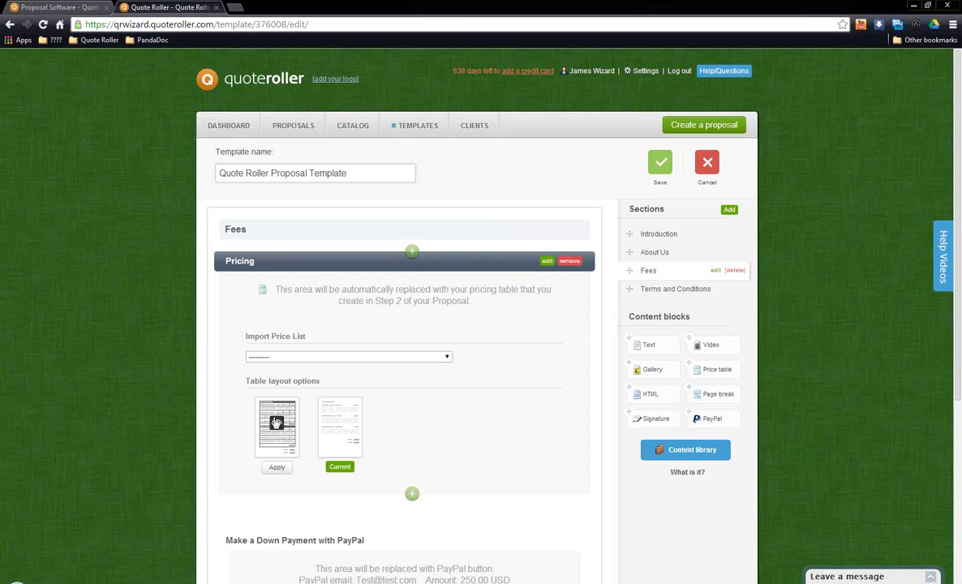
- Preview the Default Pricing Table layout and apply it to the Pricing block
click(277, 469)
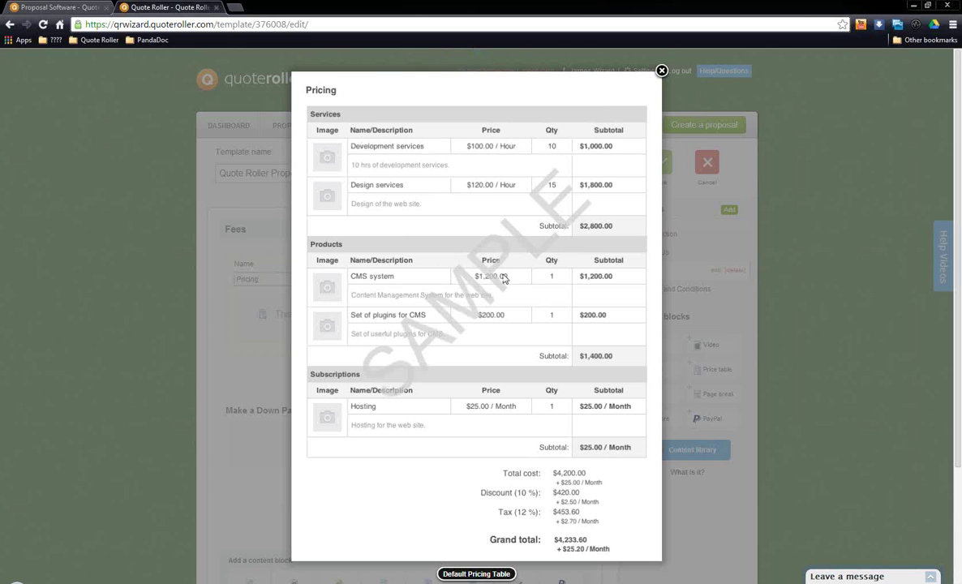
click(660, 71)
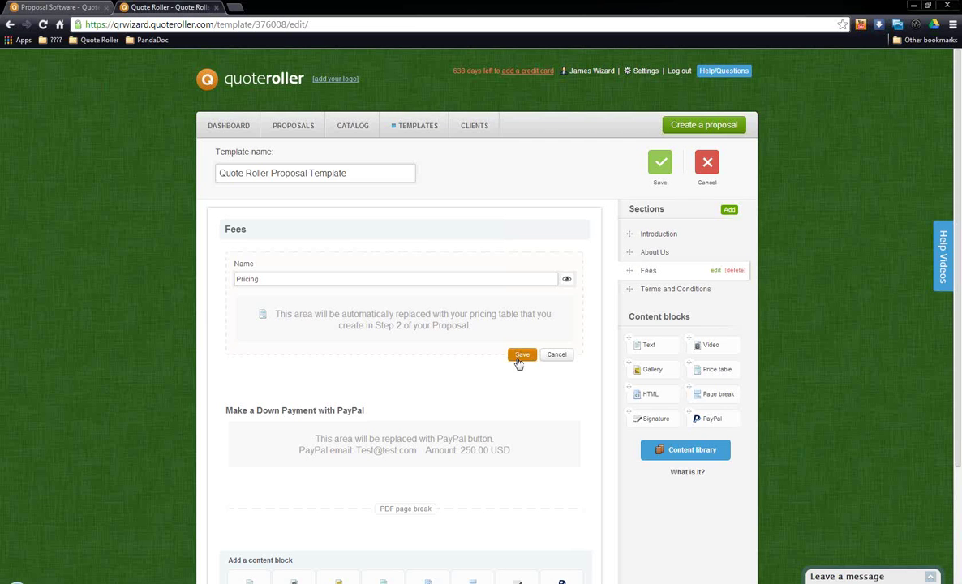
click(519, 354)
click(278, 466)
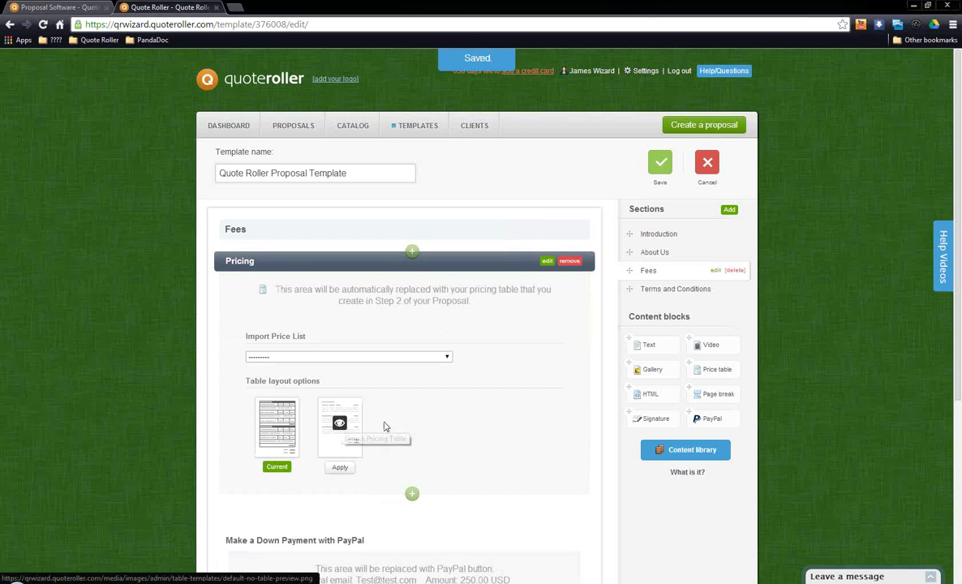
- Preview the Simple Pricing Table layout without applying it, and leave the template editor without saving the template
click(339, 423)
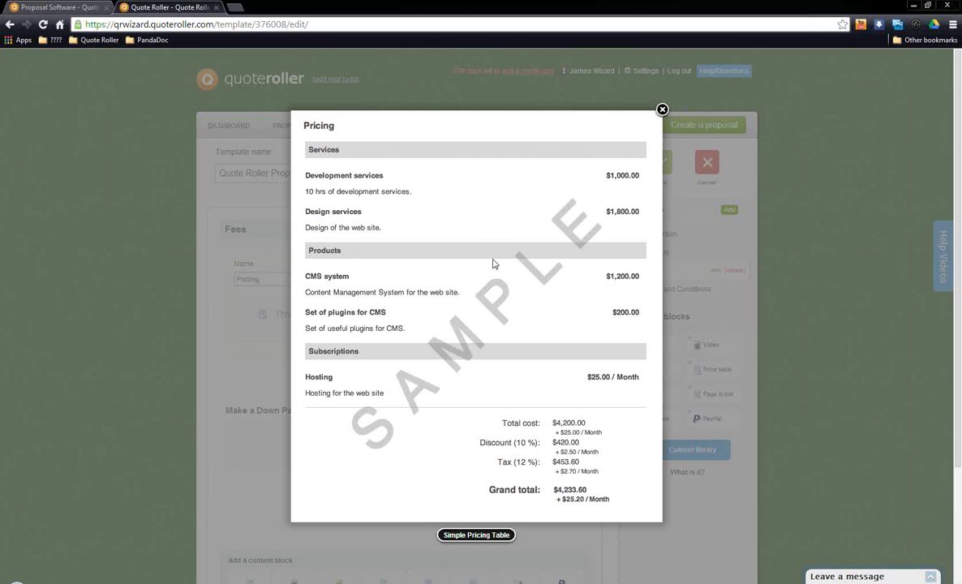
click(661, 111)
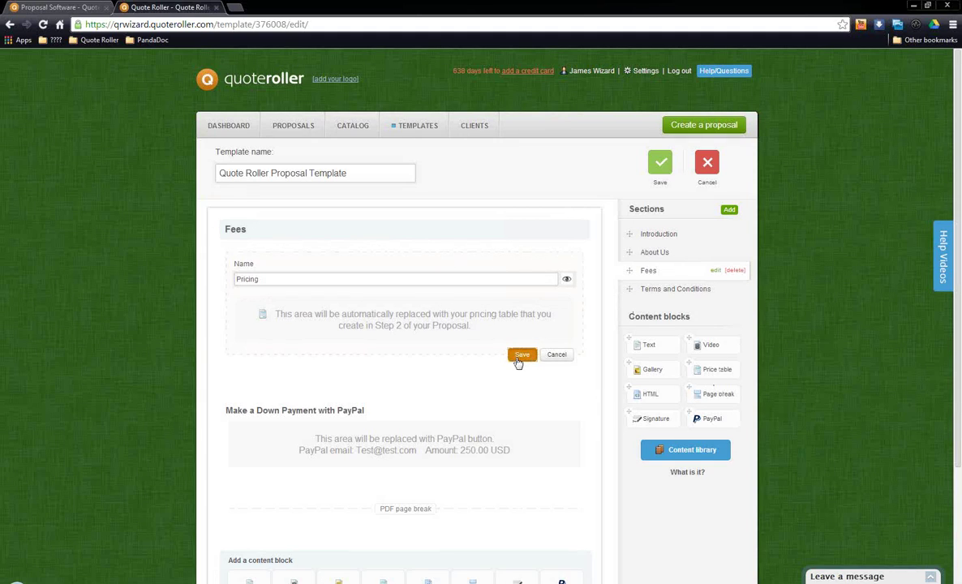
click(520, 357)
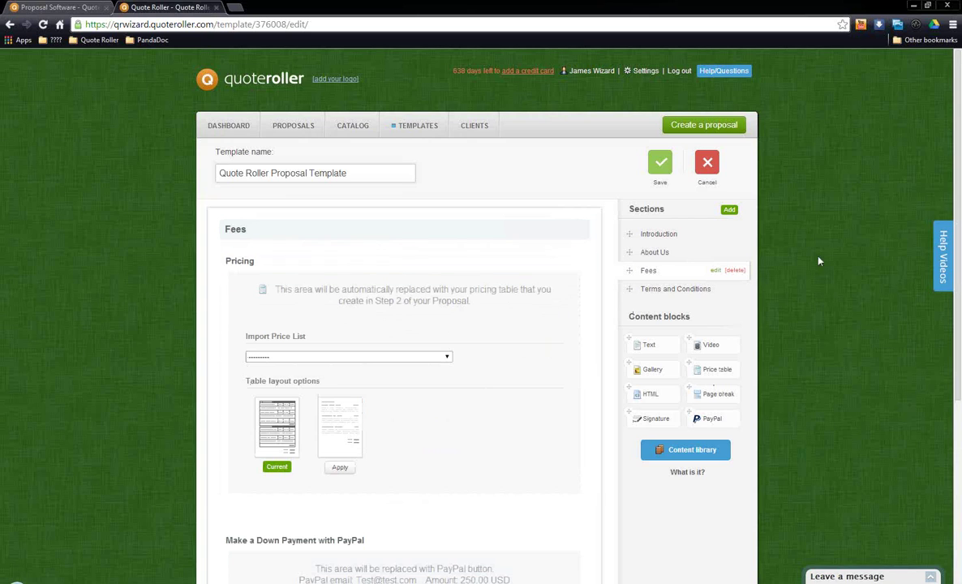
click(706, 162)
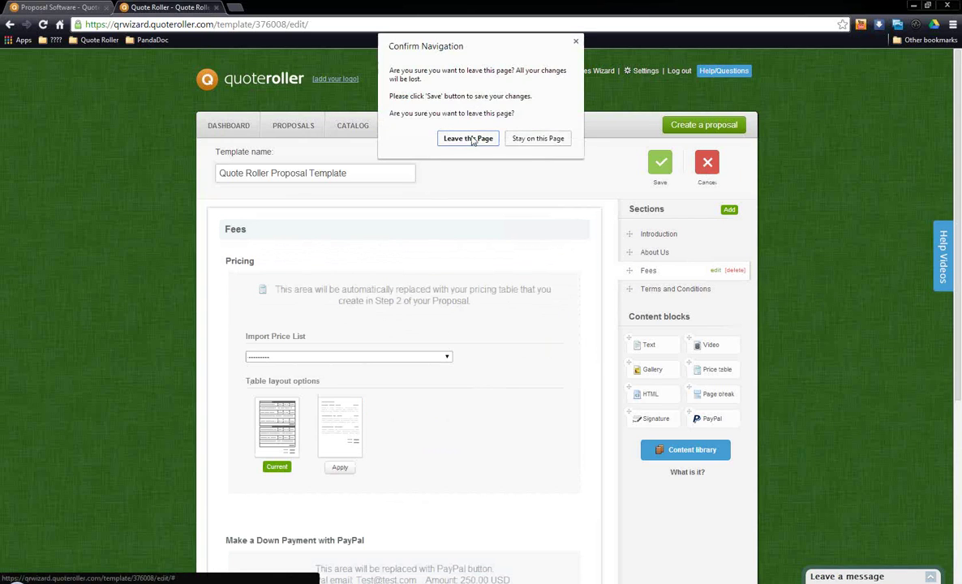
click(468, 139)
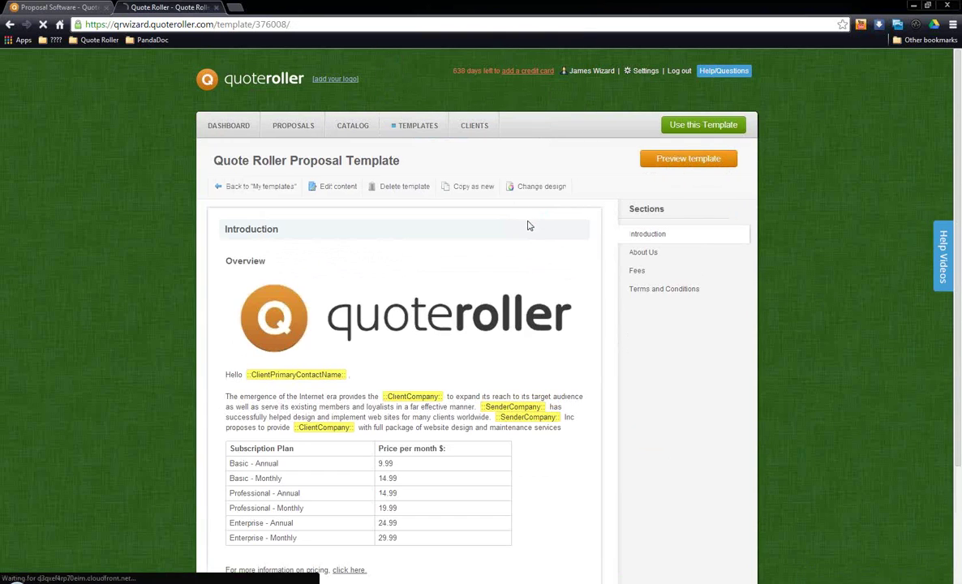
- Open the template's design editor, examine the two table header colour settings and return to the template without changes
click(539, 187)
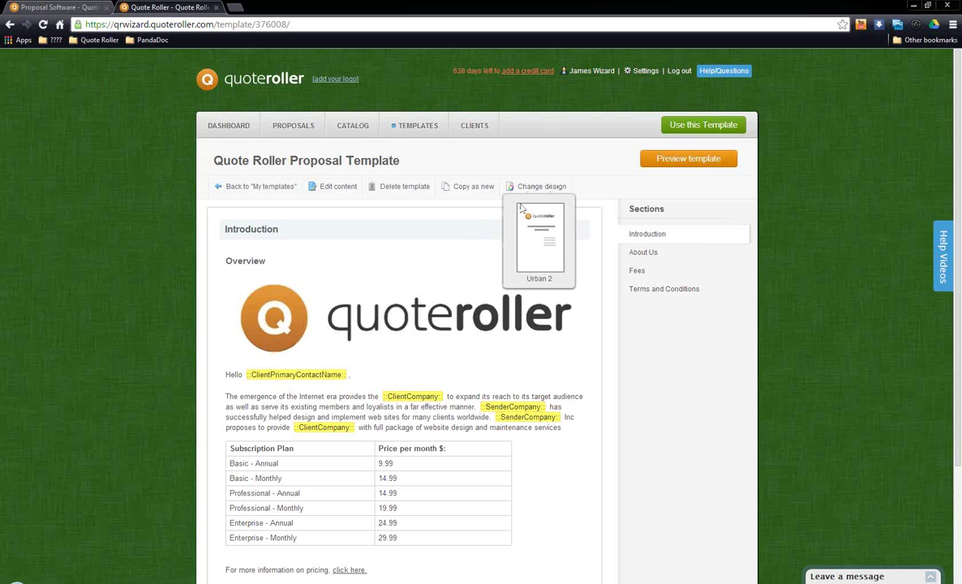
click(544, 214)
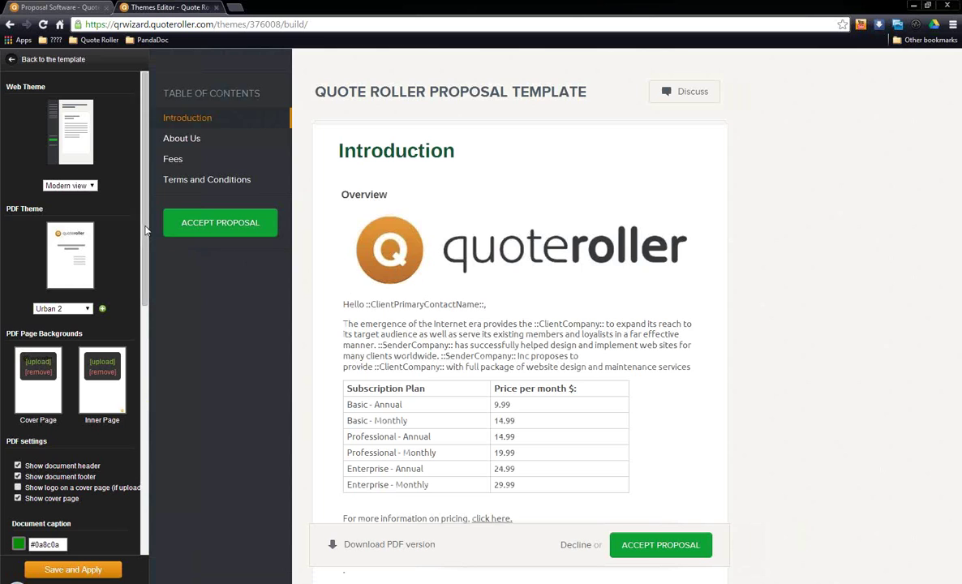
drag(138, 207, 139, 456)
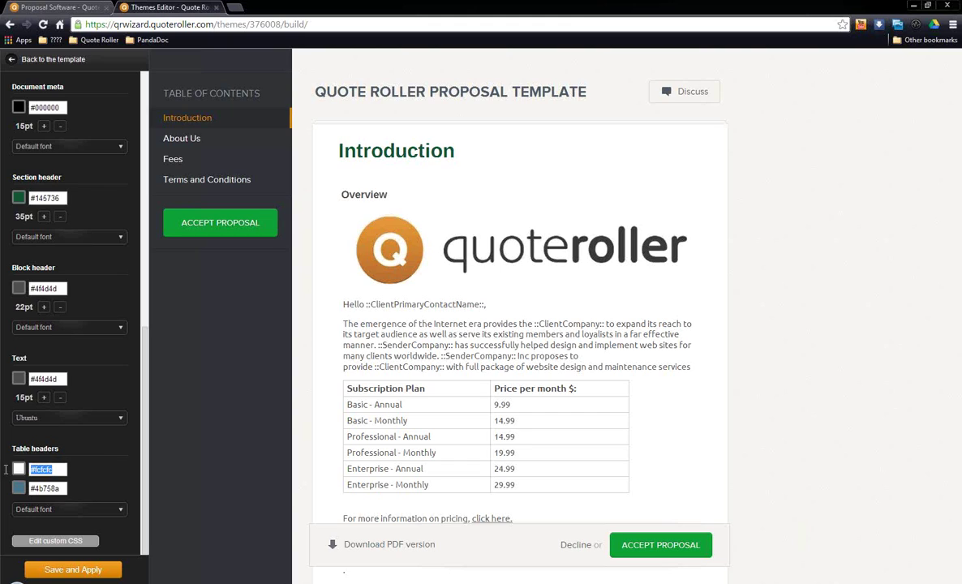
triple_click(59, 469)
triple_click(58, 488)
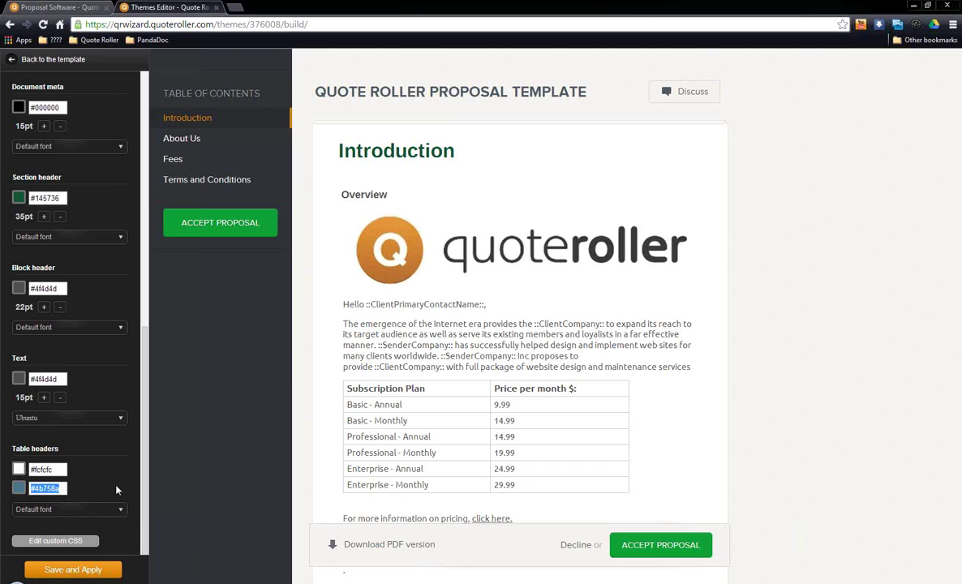
drag(143, 420, 145, 138)
click(58, 59)
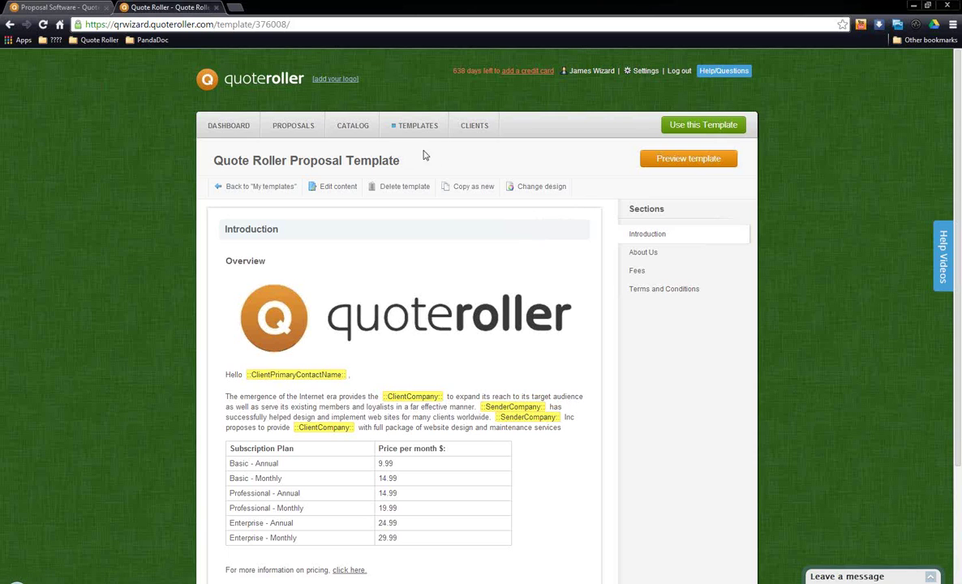
- Open the catalog's services, examine the new service form's fields and unit options, and cancel the form
click(370, 130)
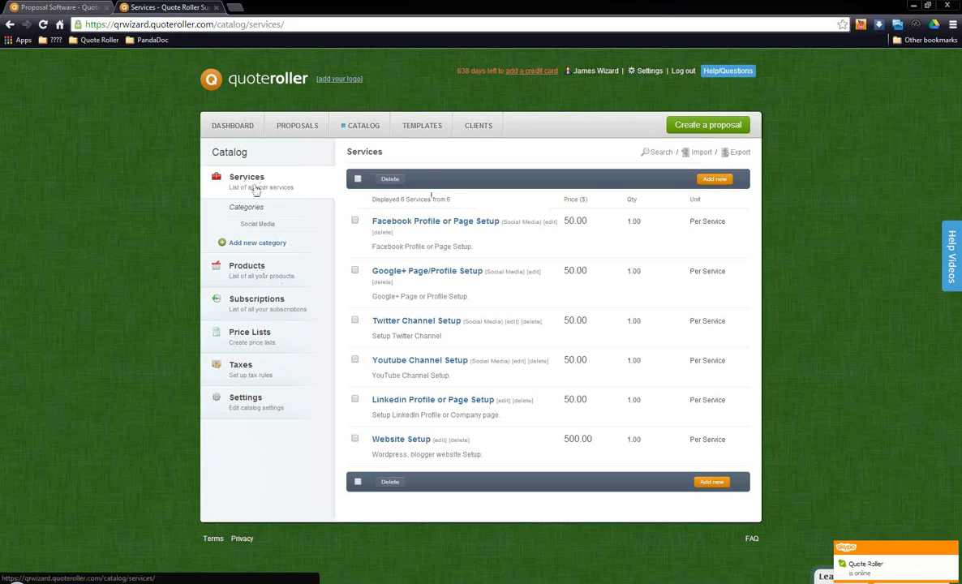
click(715, 181)
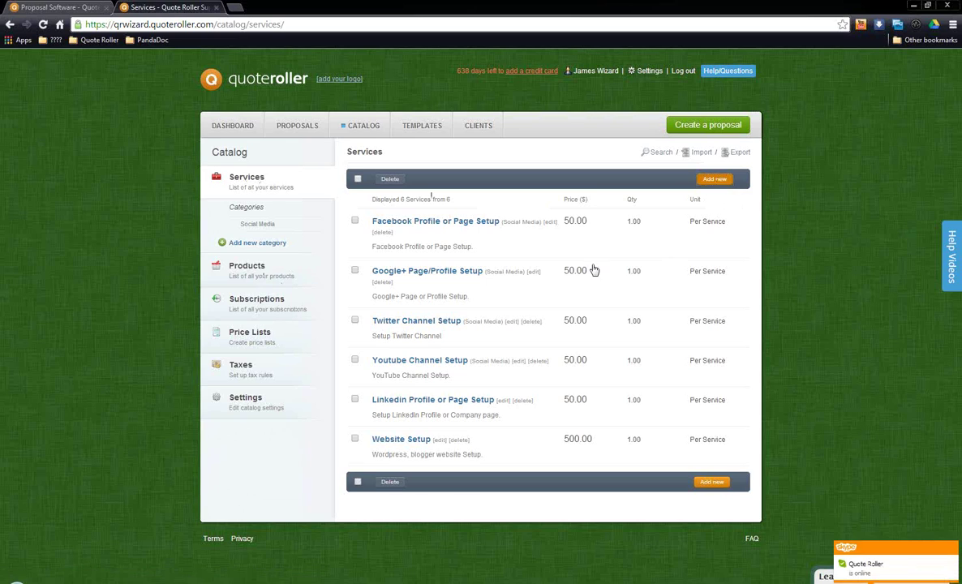
click(447, 231)
click(571, 232)
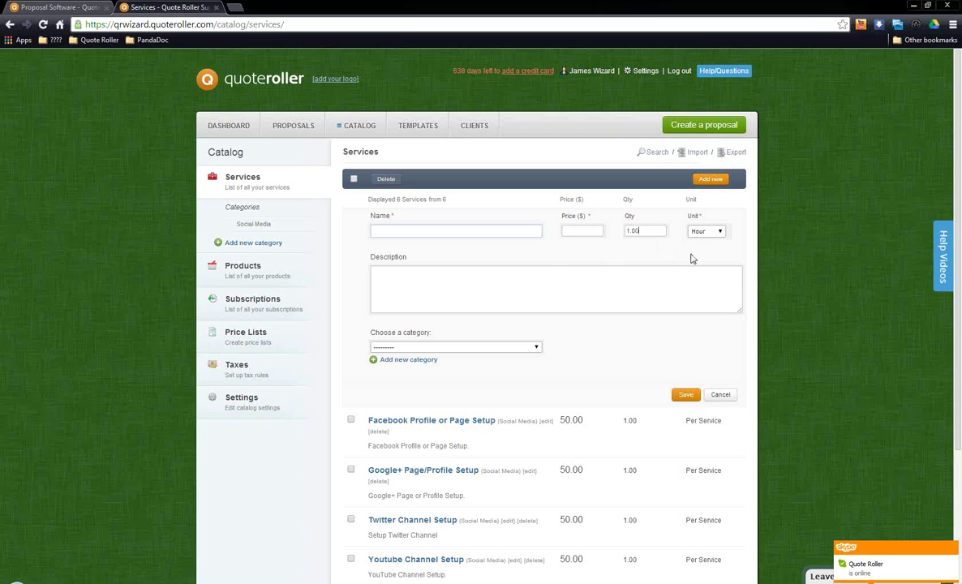
click(714, 232)
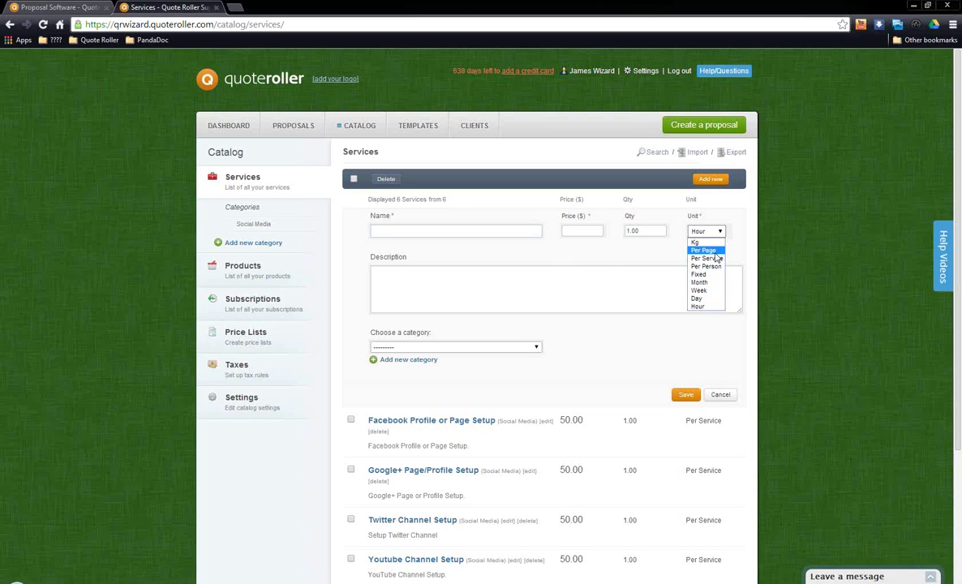
click(672, 251)
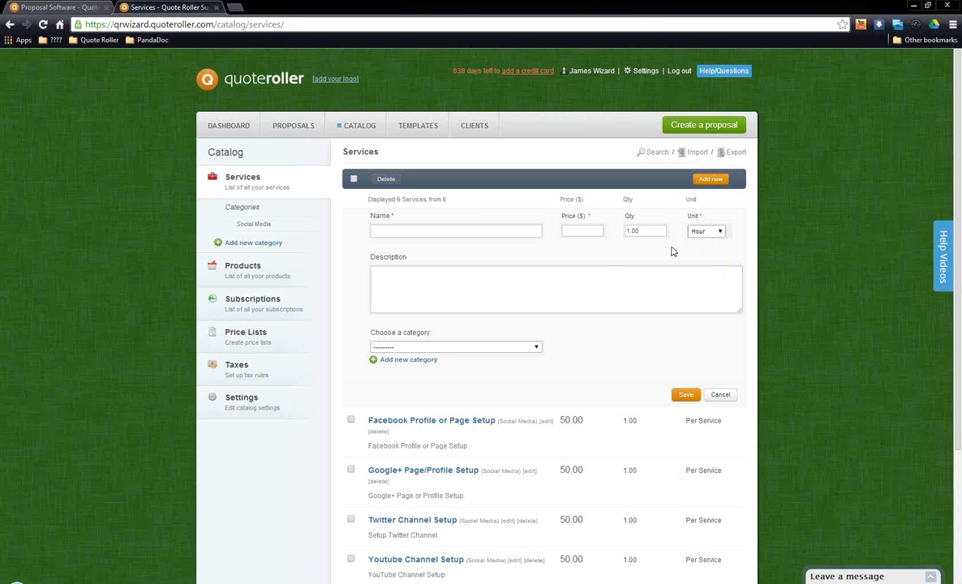
click(531, 290)
click(720, 394)
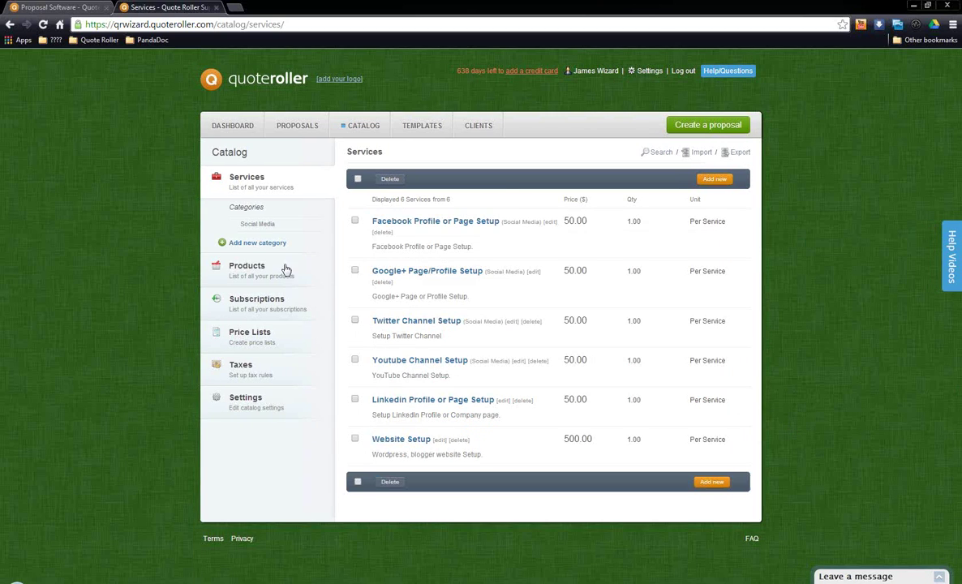
- Open the catalog's products and examine the fields of the new product form
click(273, 267)
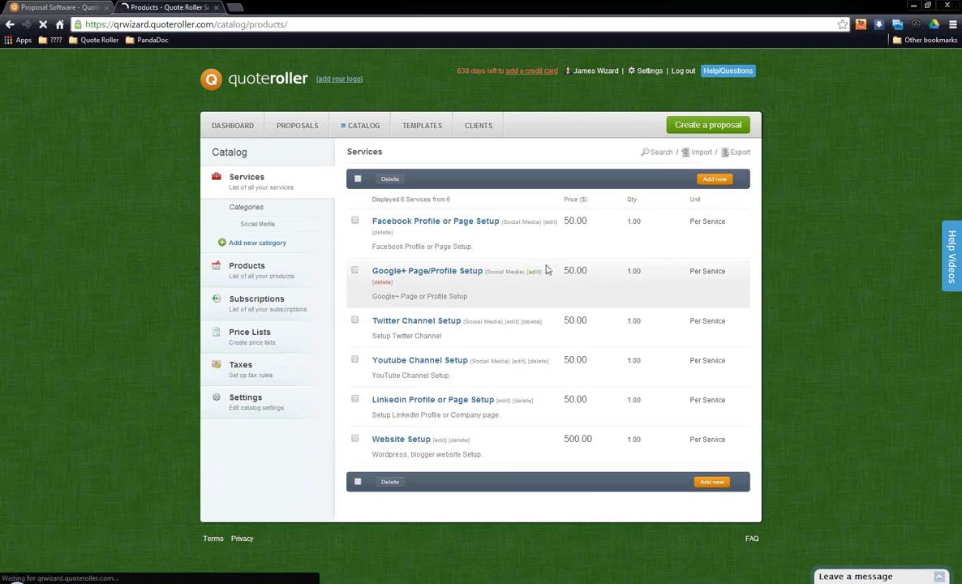
click(714, 178)
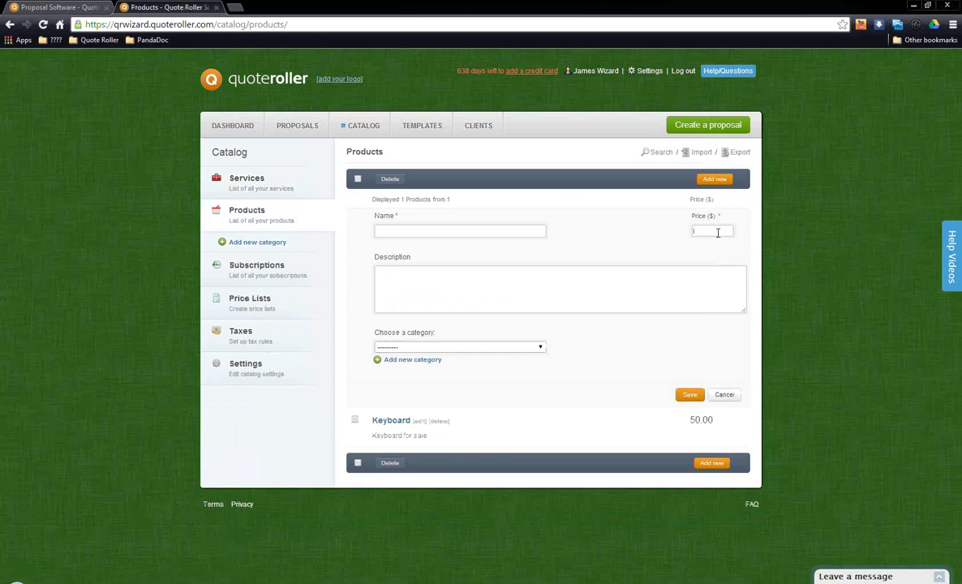
click(446, 277)
- Open the catalog's subscriptions and examine the new subscription form and its billing period options
click(250, 269)
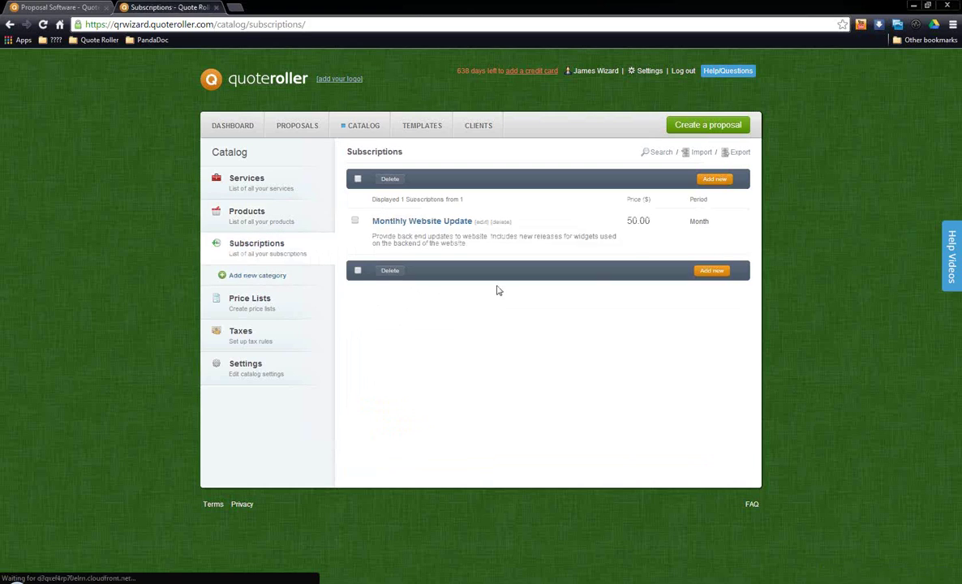
click(720, 181)
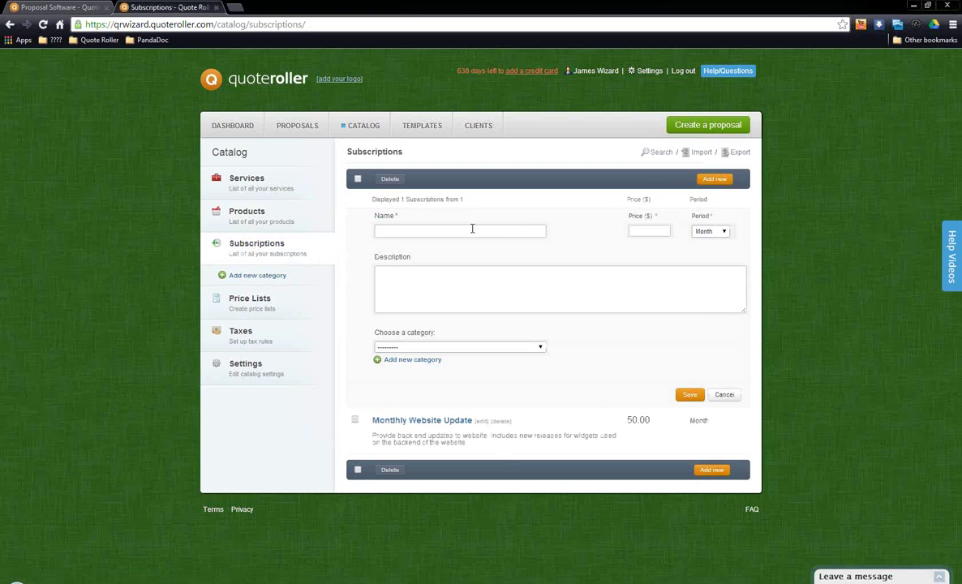
click(710, 233)
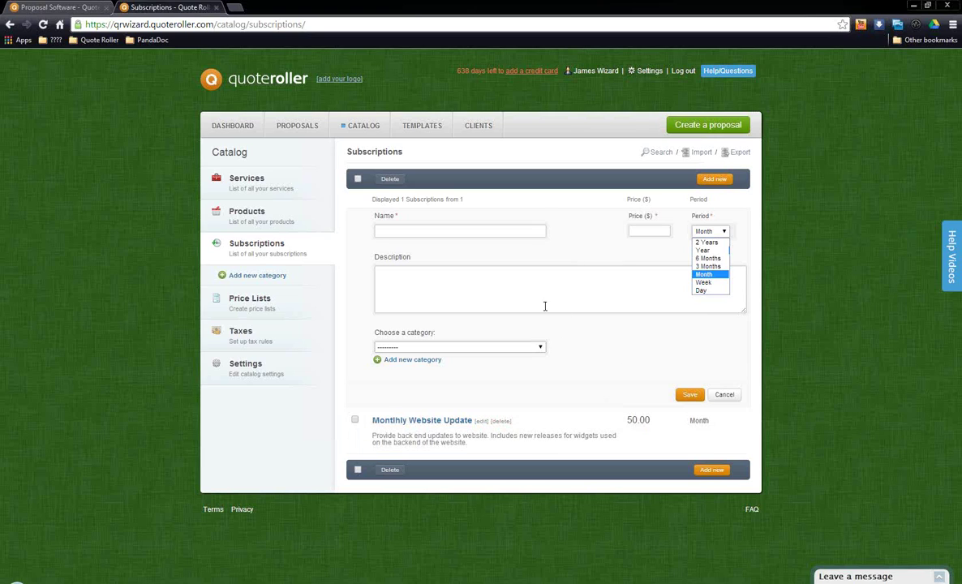
- View the services in the Social Media category and open the catalog's price lists
click(236, 166)
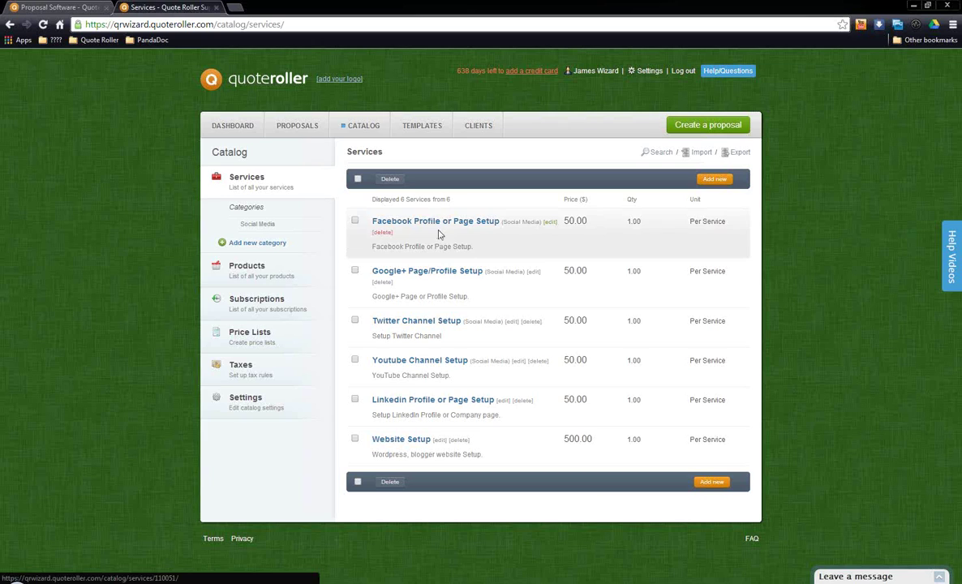
click(257, 225)
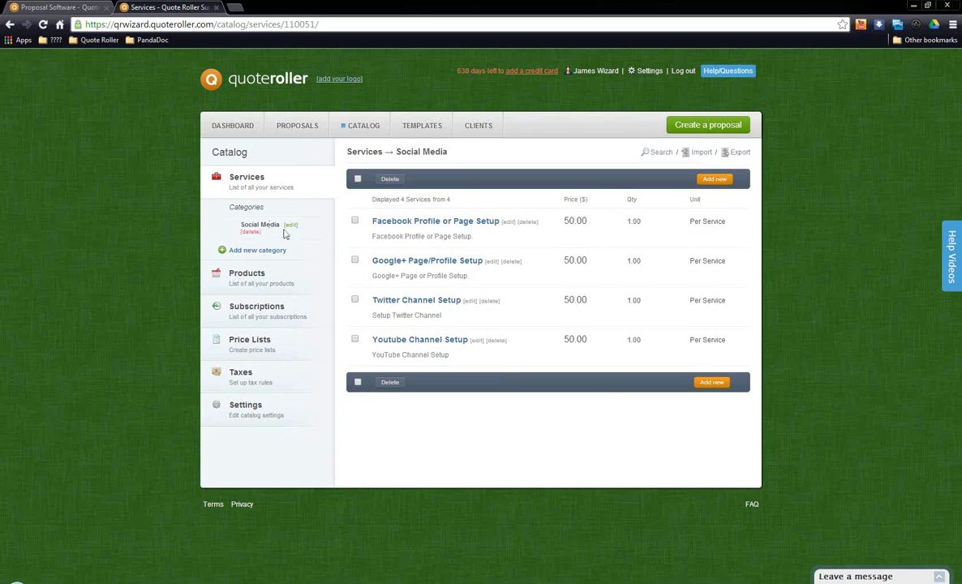
click(264, 345)
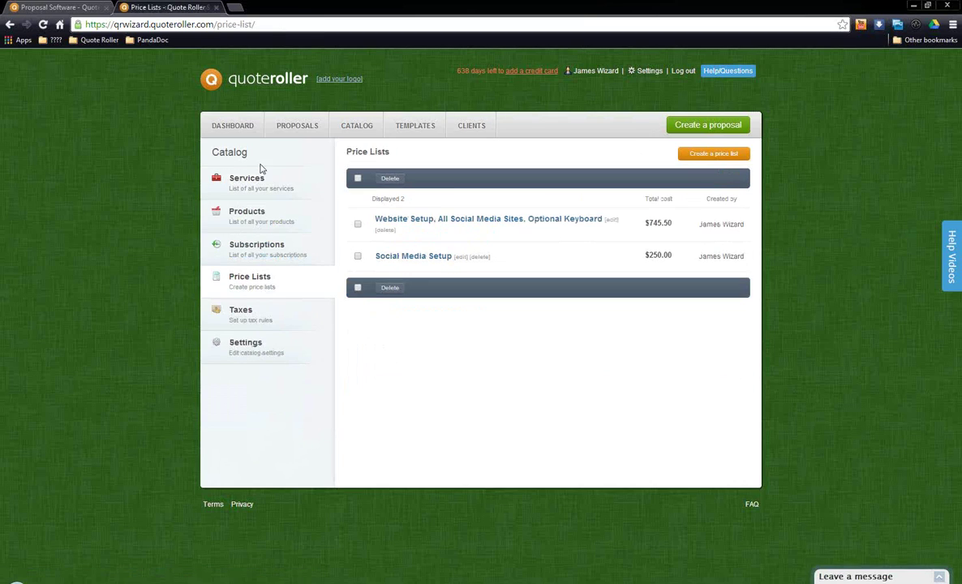
- Open the website setup and social media price list for editing and examine its name, services, optional keyboard product and totals
click(613, 220)
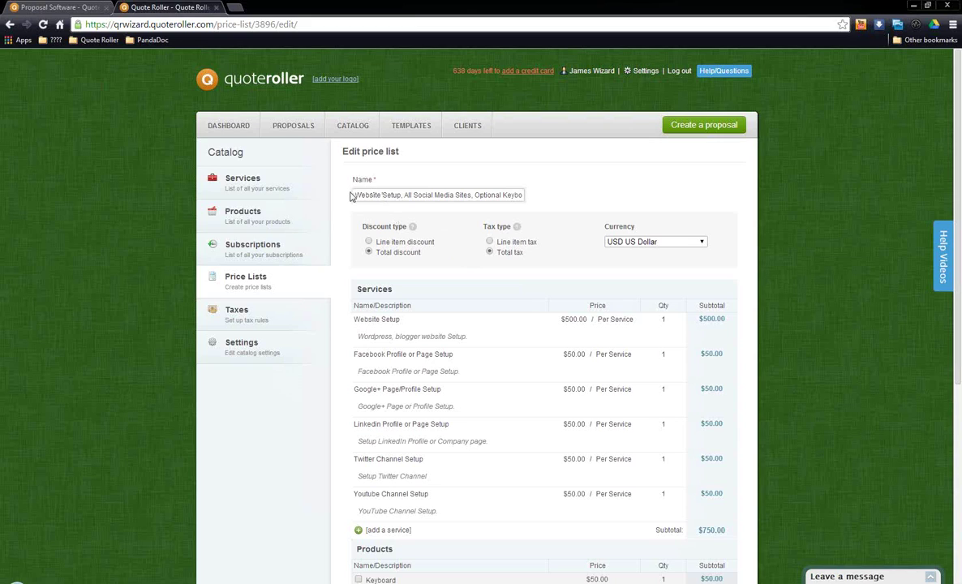
drag(355, 192, 628, 204)
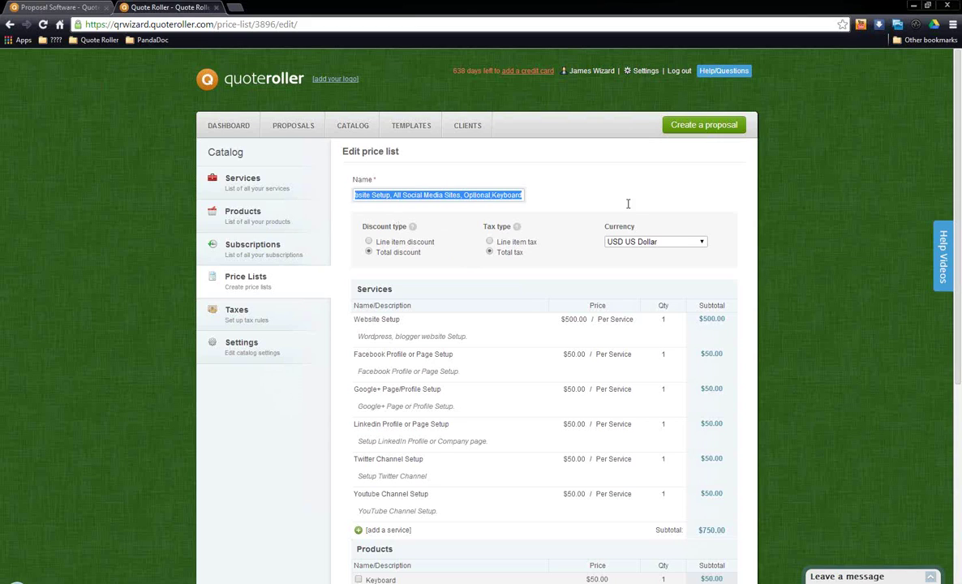
click(572, 209)
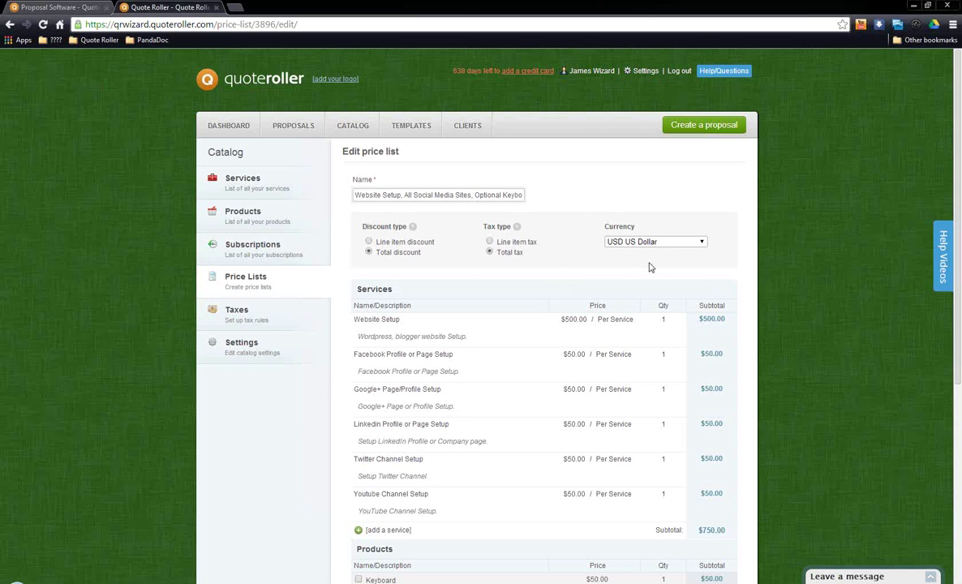
scroll(528, 294, down, 2)
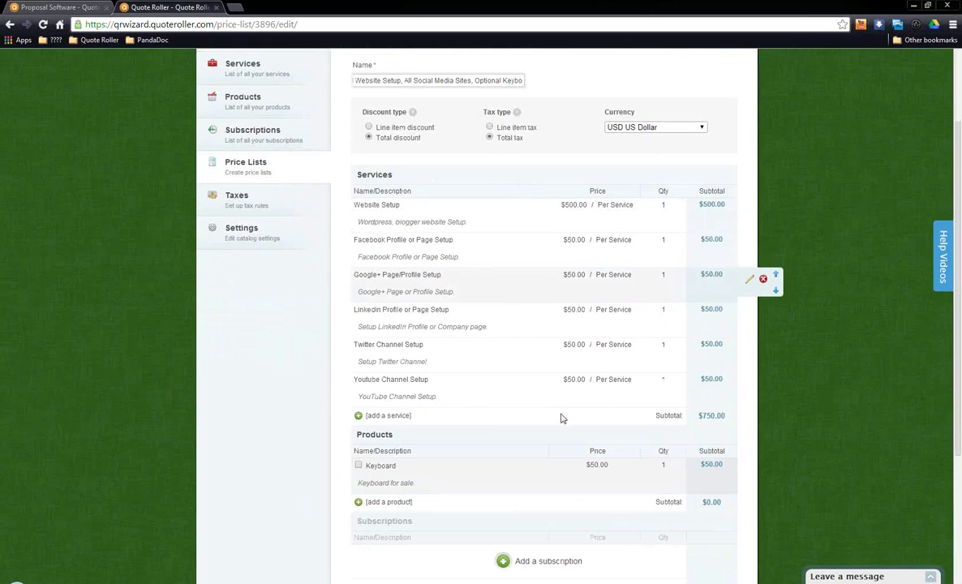
scroll(553, 367, up, 1)
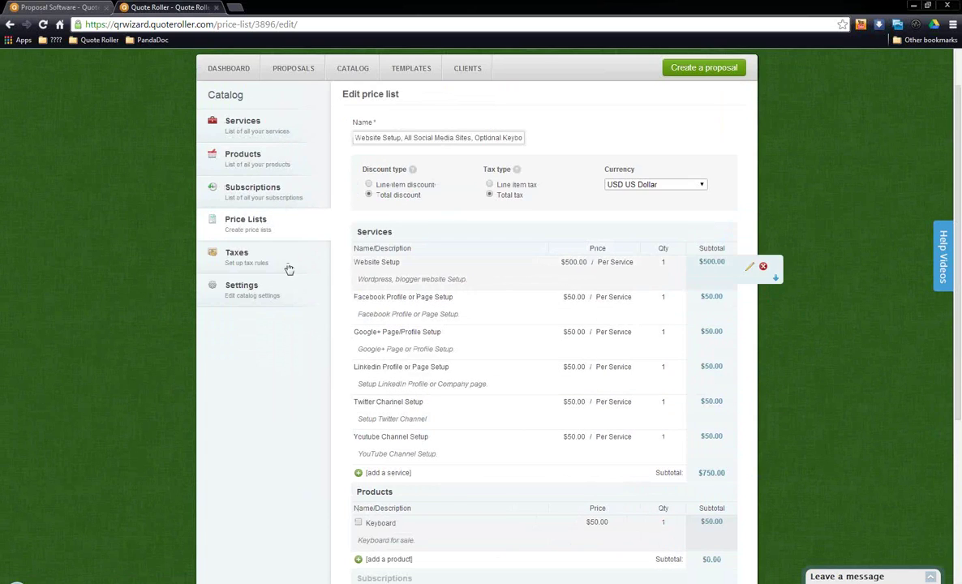
scroll(436, 261, down, 2)
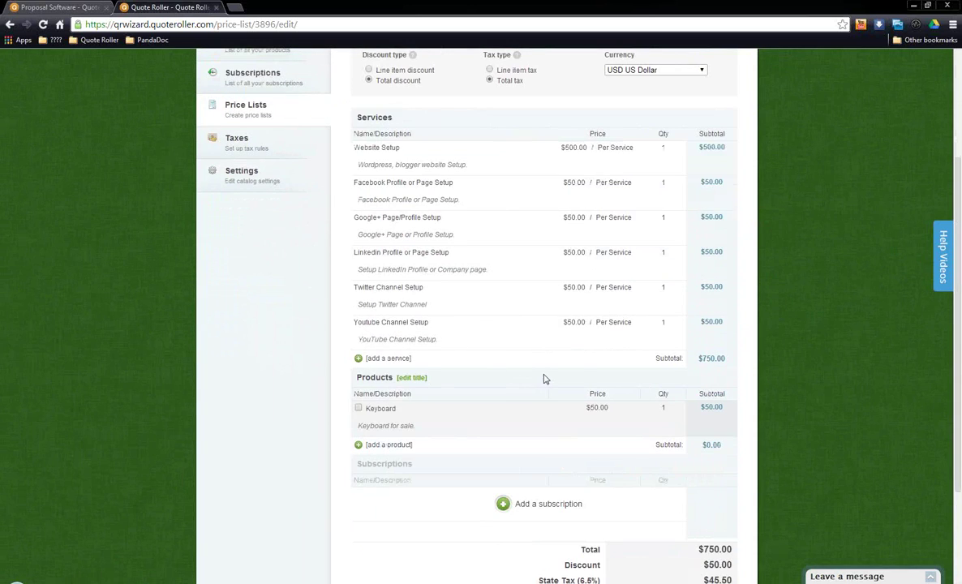
scroll(567, 359, up, 2)
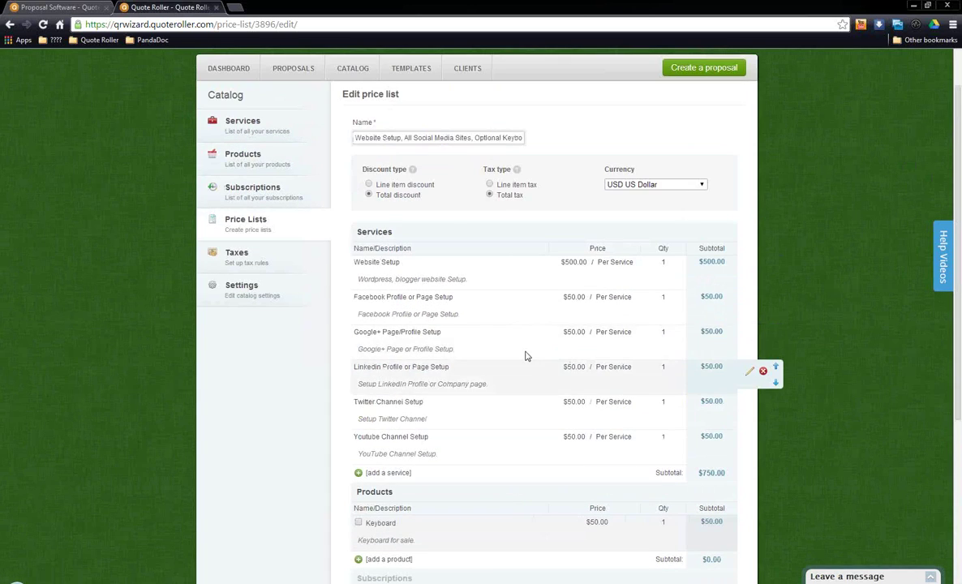
- View the catalog's tax rules, and enable and save the Image field in the catalog settings
click(243, 260)
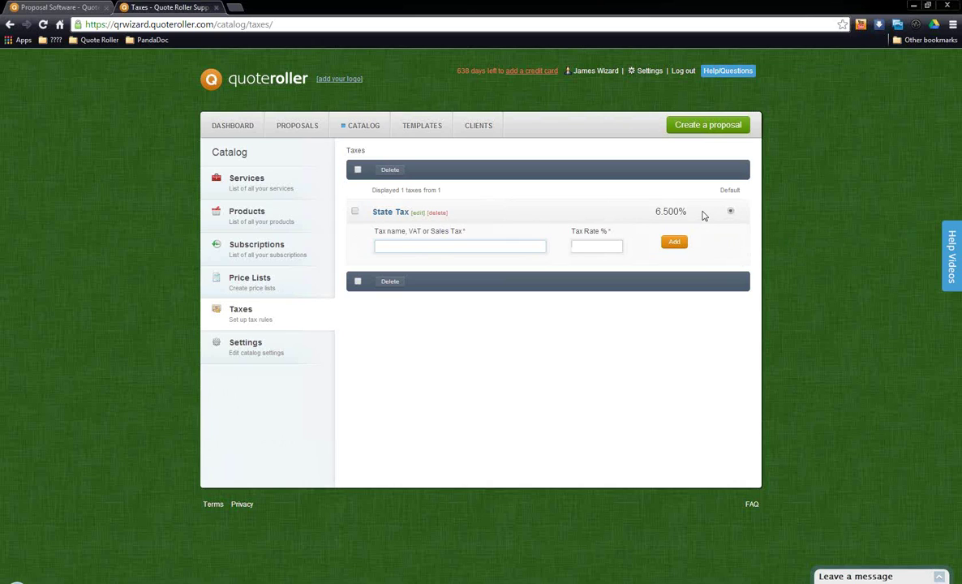
click(250, 351)
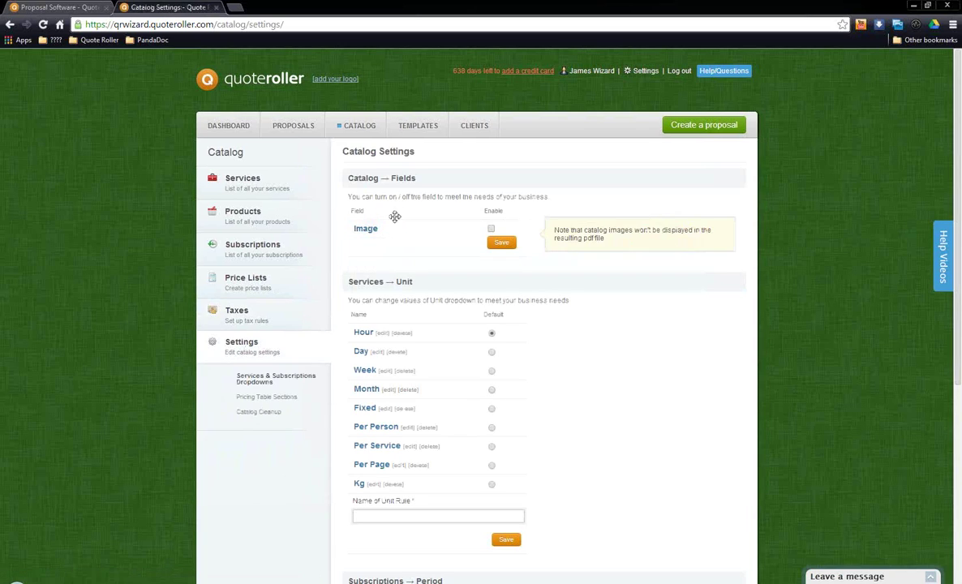
click(491, 230)
click(502, 243)
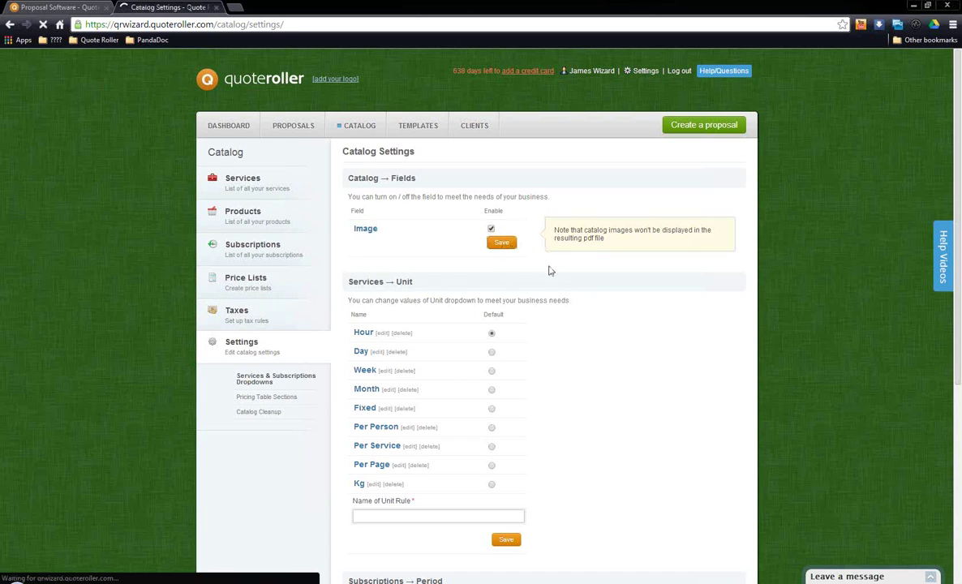
- Examine the service unit values and subscription period values in the catalog settings, including the fields for adding new ones
scroll(428, 296, down, 1)
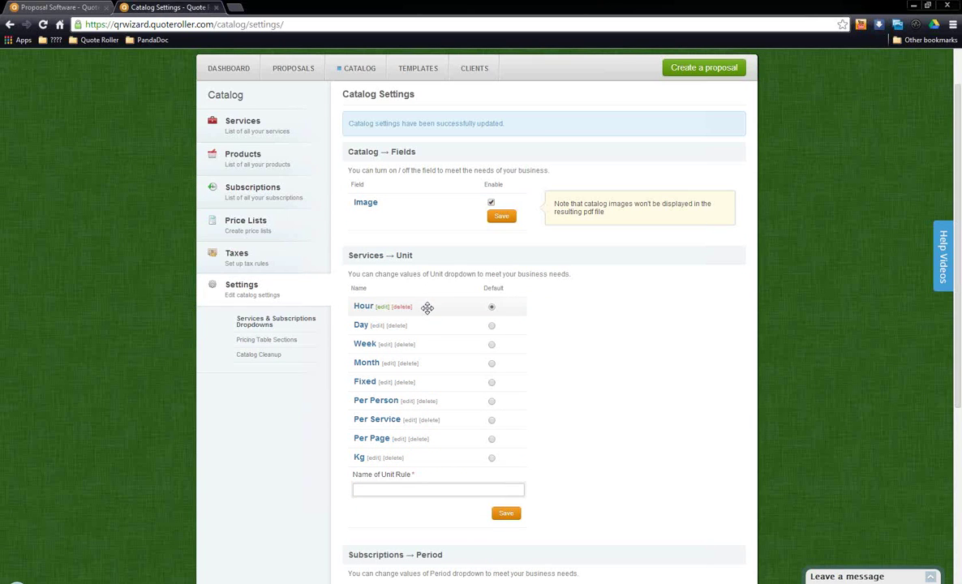
click(407, 490)
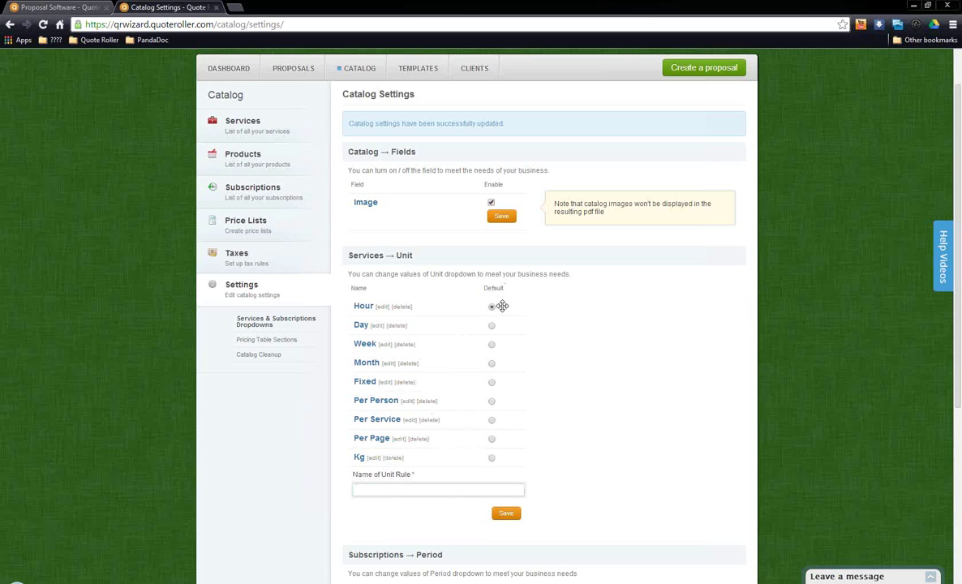
scroll(634, 399, down, 4)
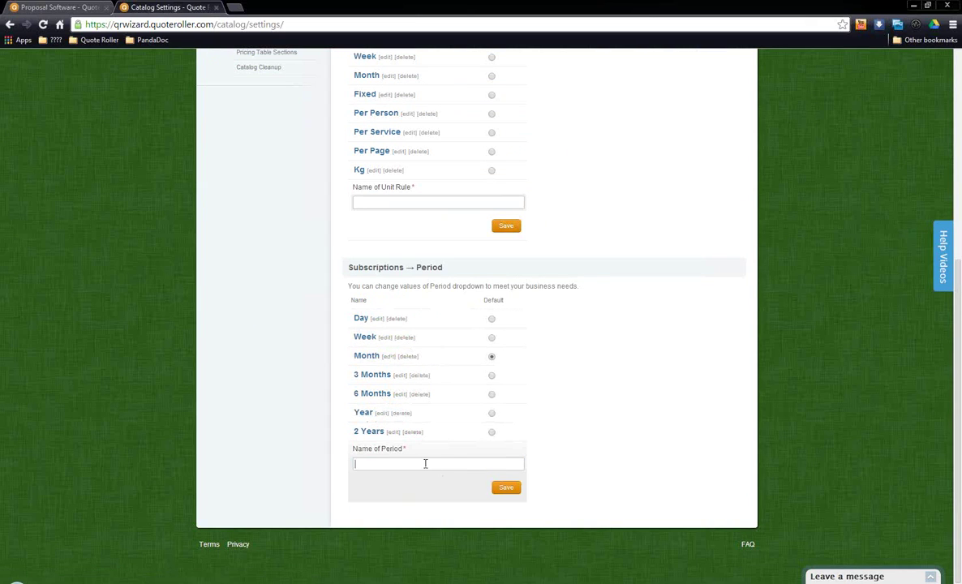
scroll(570, 466, up, 3)
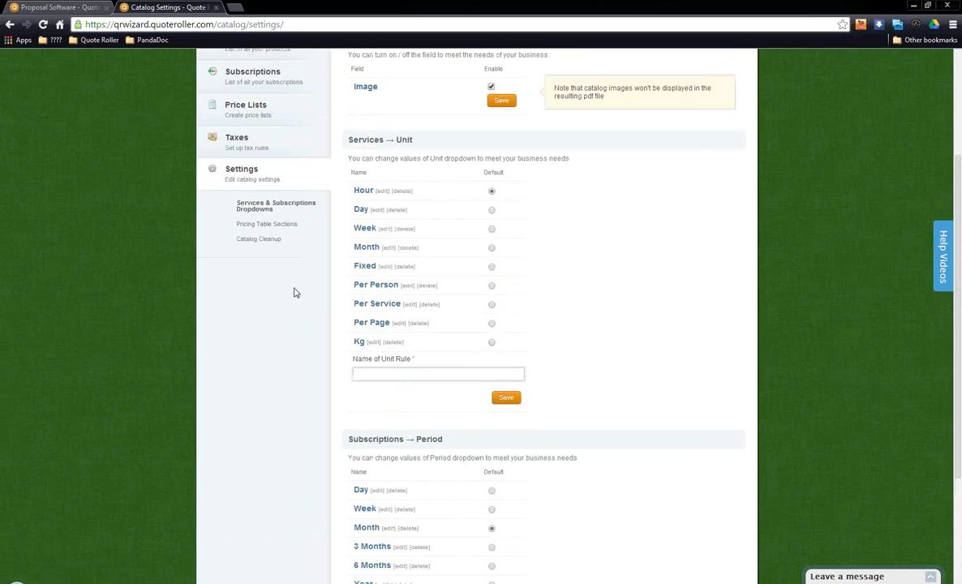
- Open the pricing table sections settings, disable the Subscriptions section and enable it again
click(274, 228)
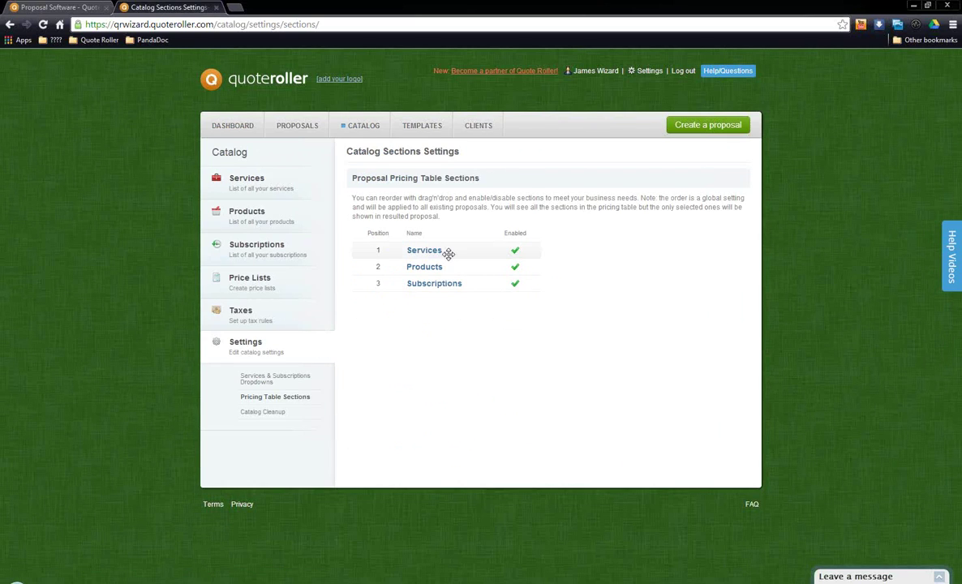
mouse_move(449, 250)
mouse_down()
mouse_move(444, 279)
mouse_move(447, 247)
mouse_up()
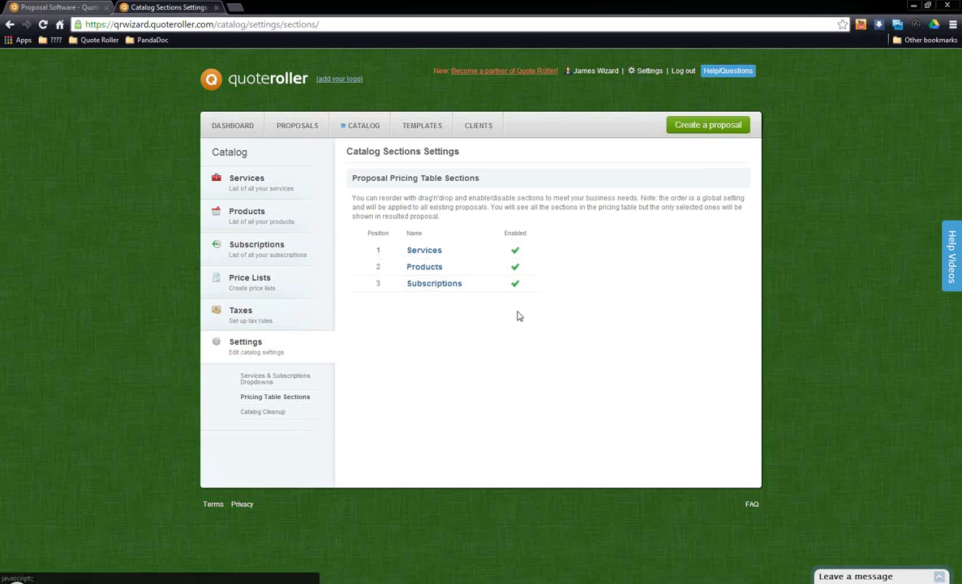
click(514, 285)
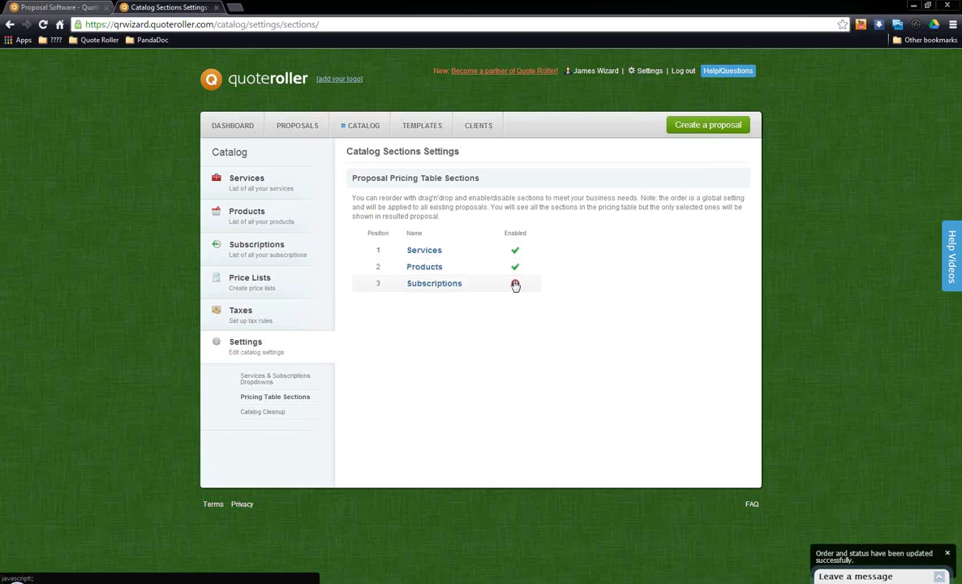
click(514, 285)
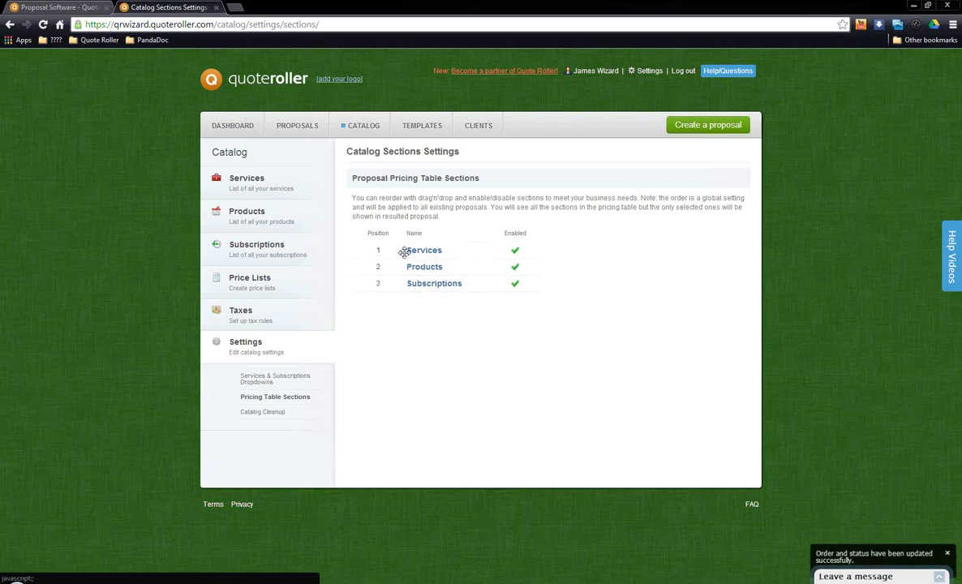
- View the Catalog Cleanup options and open the list of proposals
click(258, 412)
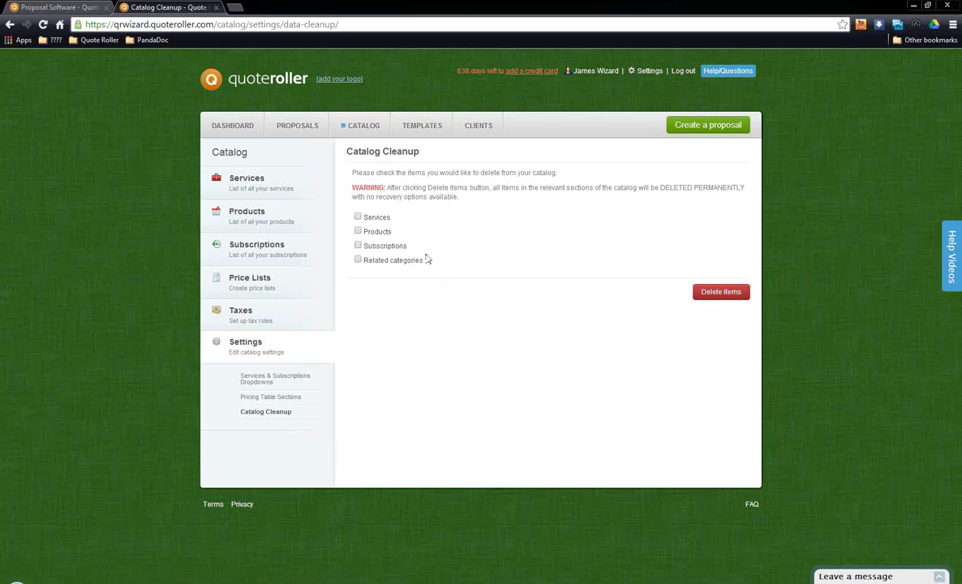
click(302, 127)
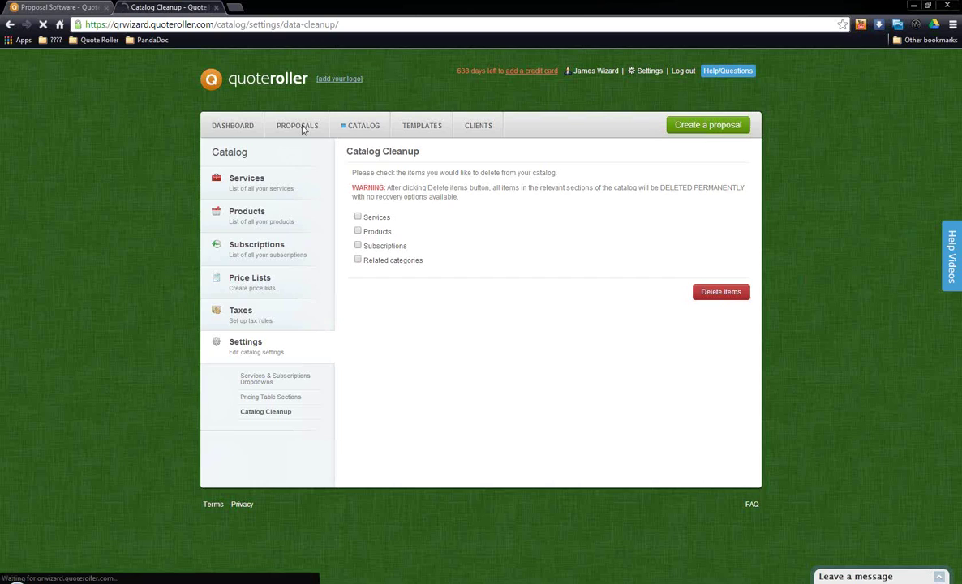
- Start a new proposal named Quote Roller Proposal Demo based on the Quote Roller Proposal Template
click(712, 128)
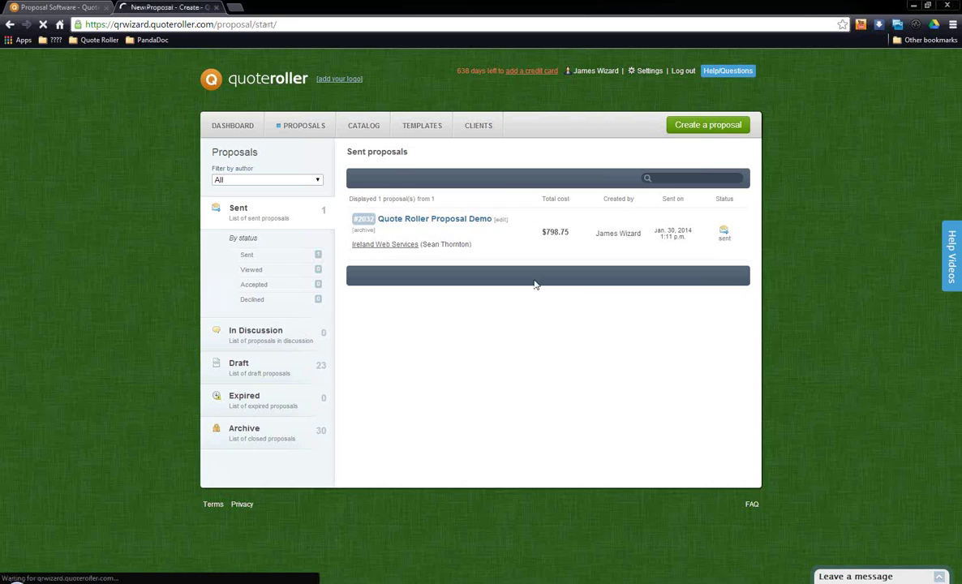
click(429, 237)
text(Q)
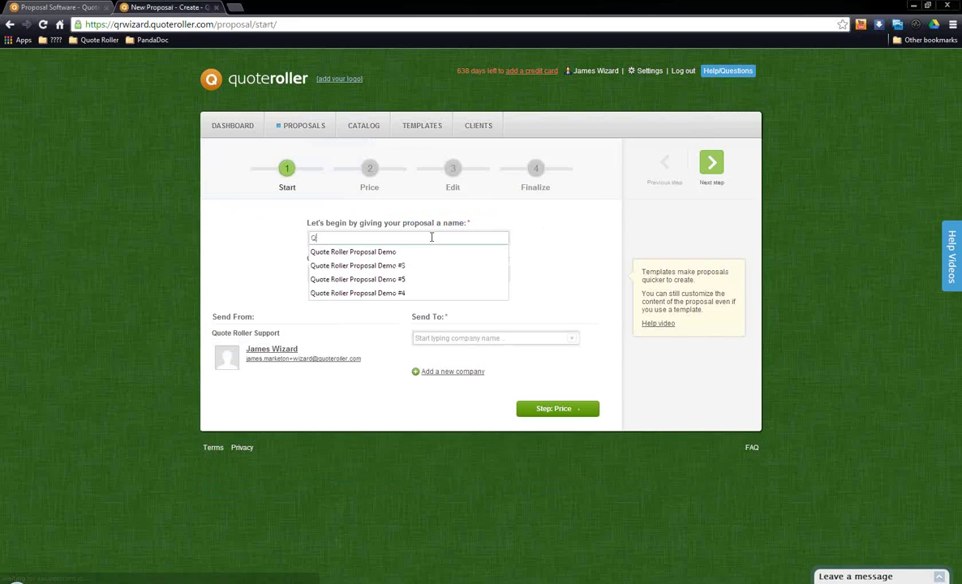
click(431, 259)
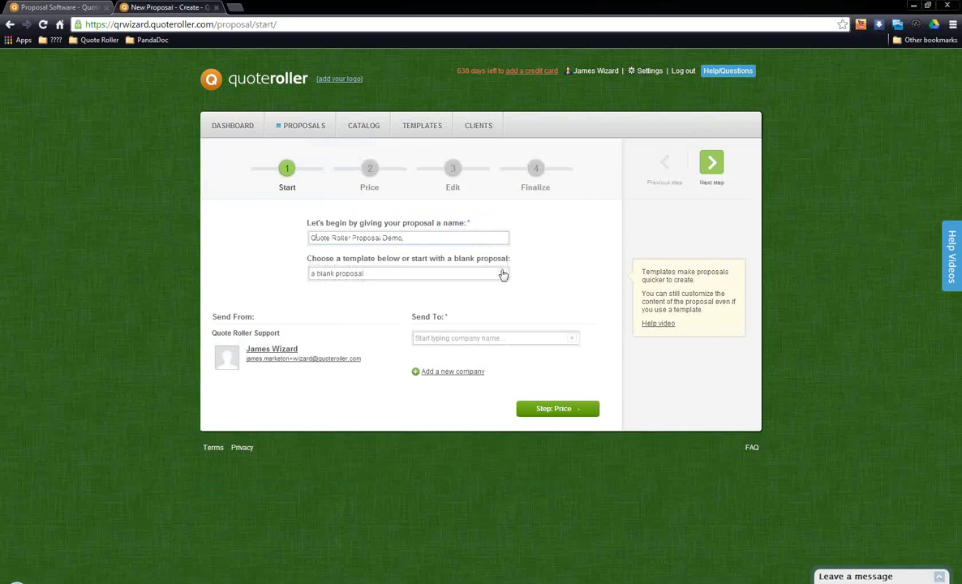
click(500, 274)
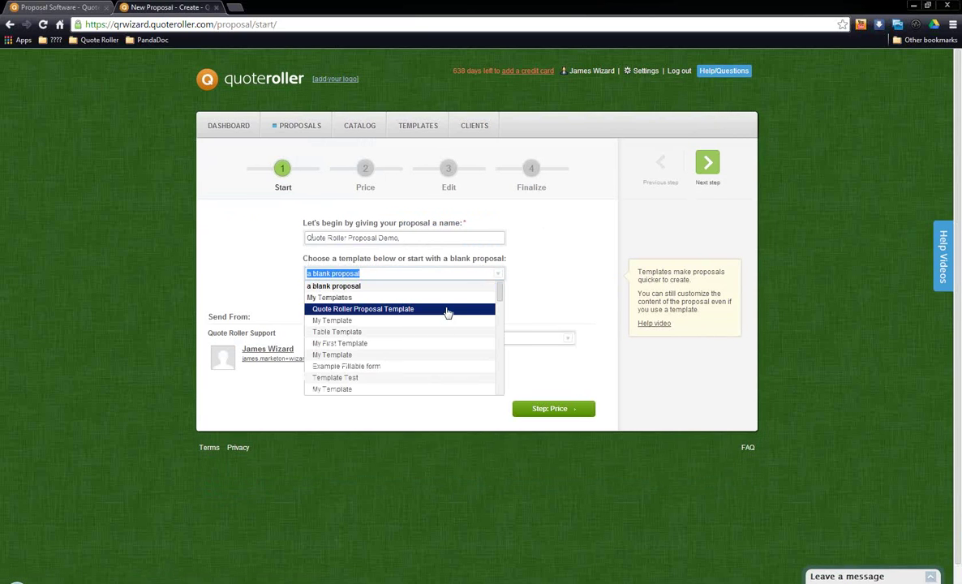
click(447, 310)
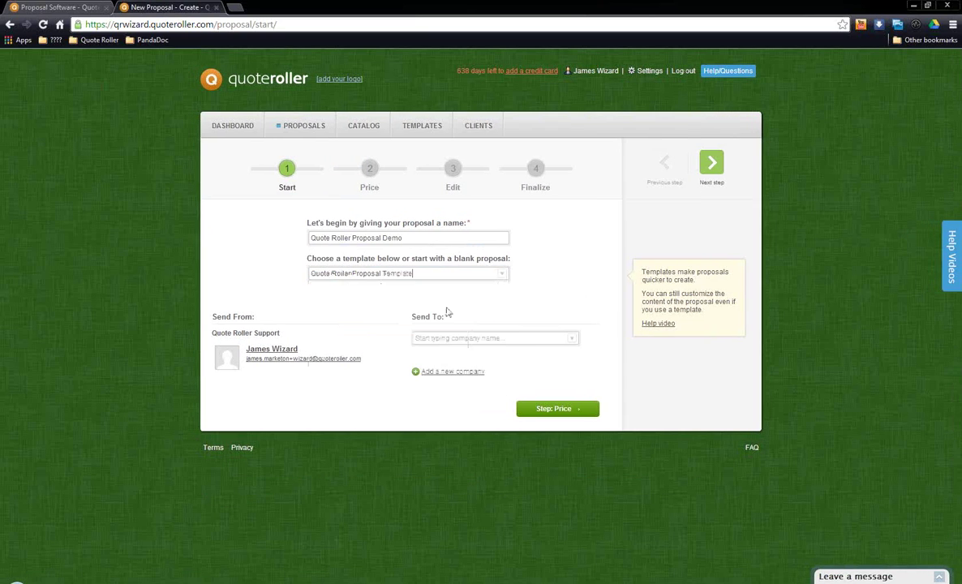
- Set Ireland Web Services as the company receiving the proposal and continue to the Price stage
click(511, 337)
text(Ire)
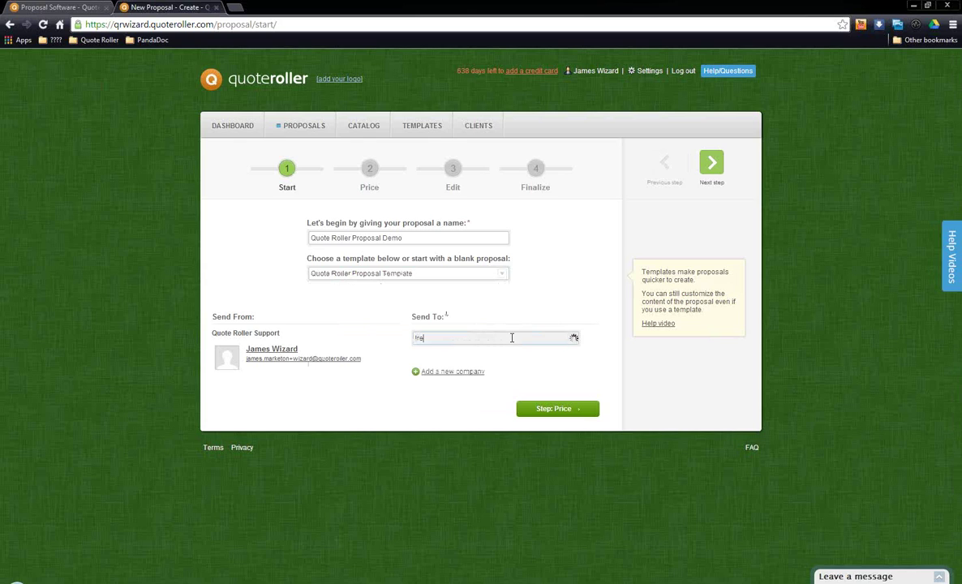
click(509, 354)
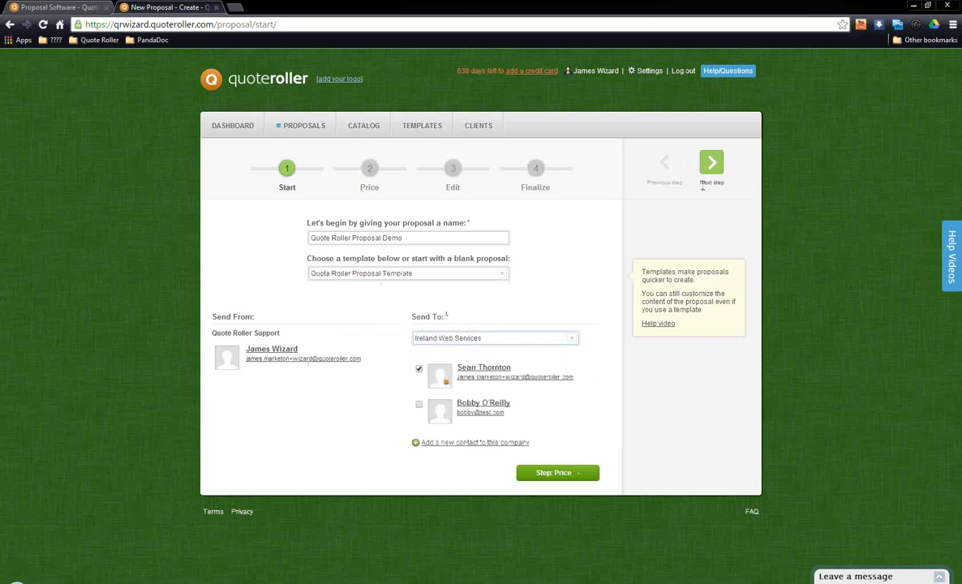
click(715, 166)
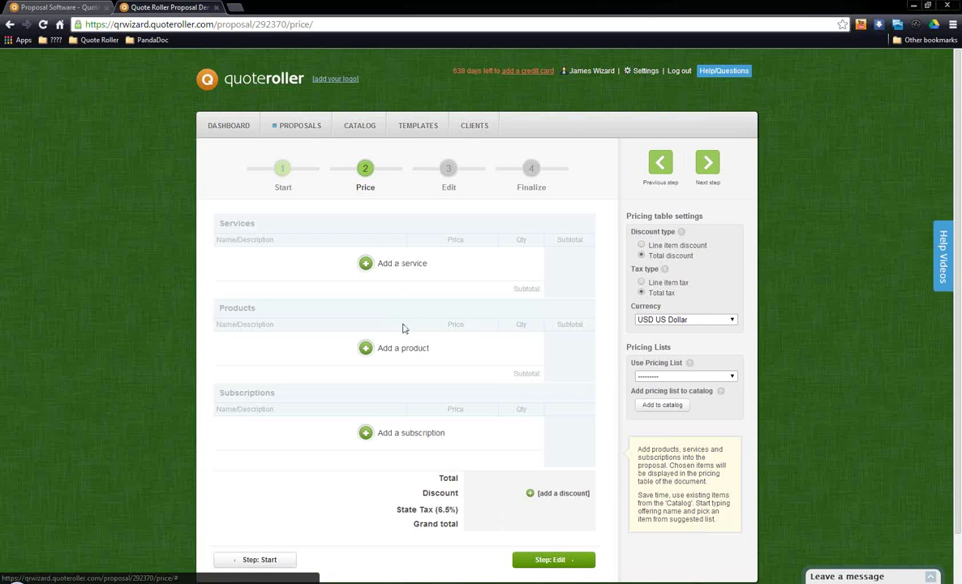
- Add a service line to the proposal's pricing table and fill it with Website Setup from the suggested catalog items
click(381, 266)
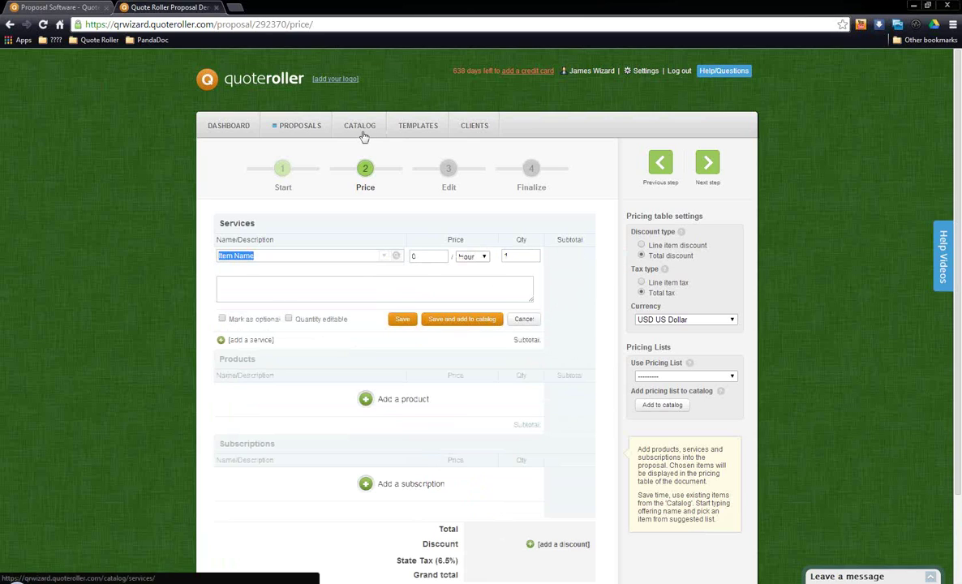
click(386, 259)
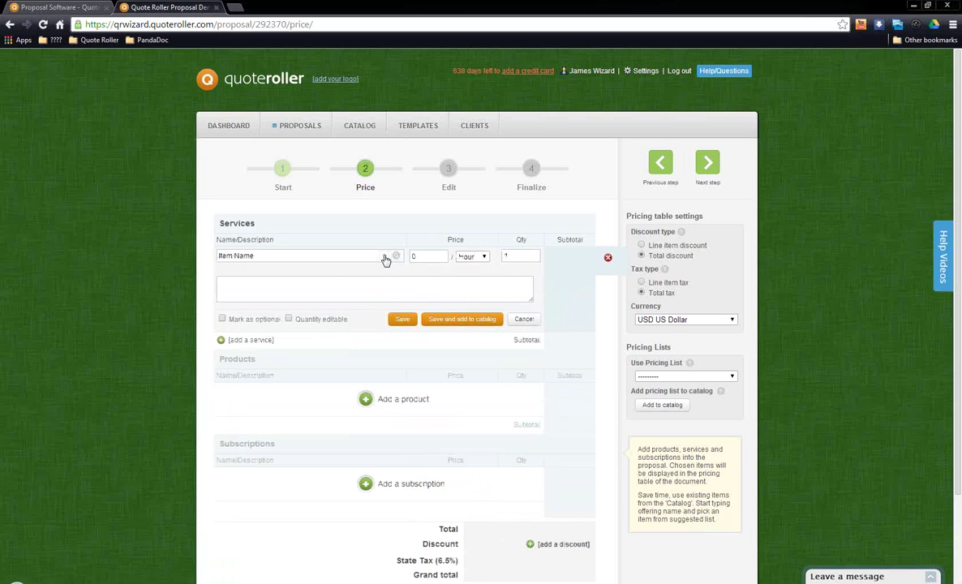
click(386, 258)
click(362, 328)
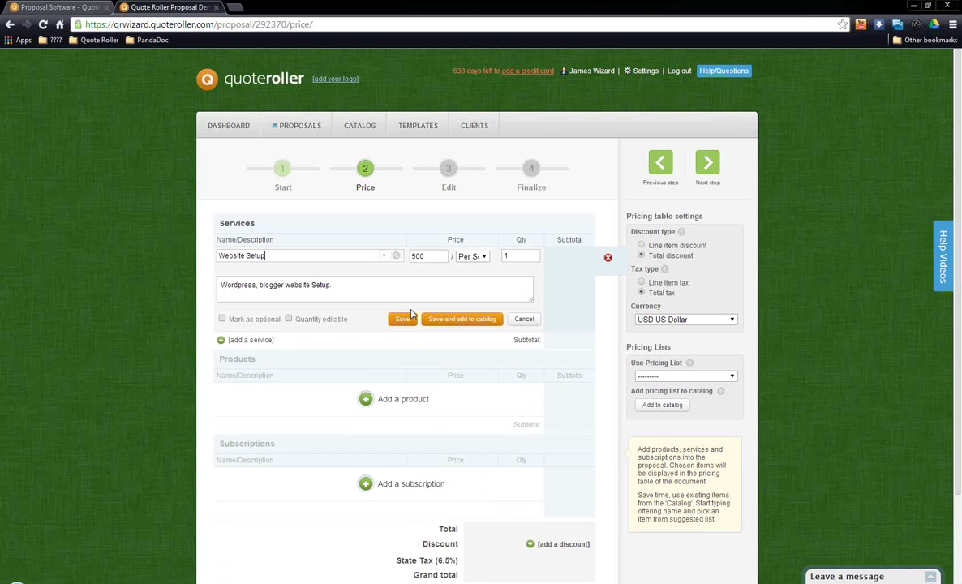
- Reselect Website Setup through the catalog item browser and mark the service line as optional with an editable quantity
click(397, 257)
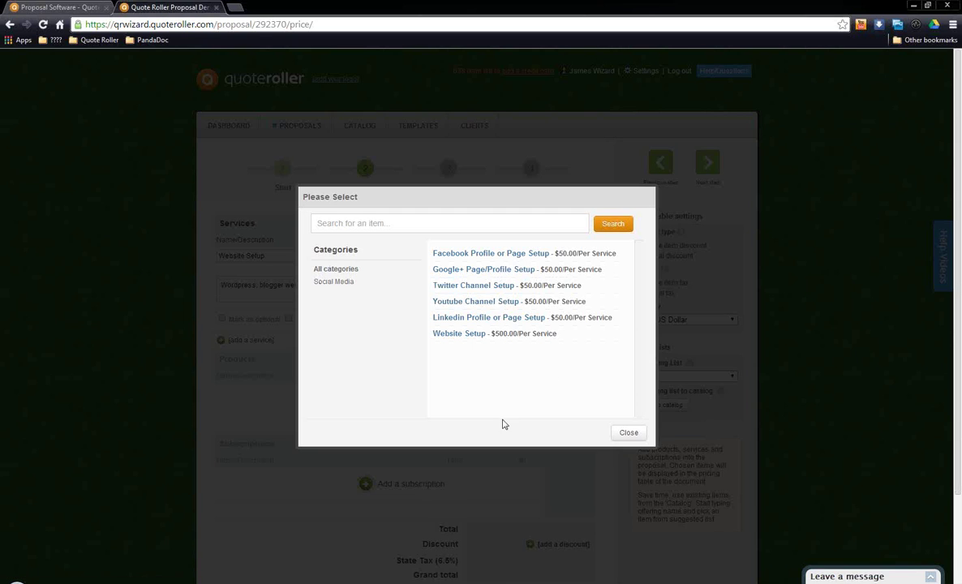
click(477, 334)
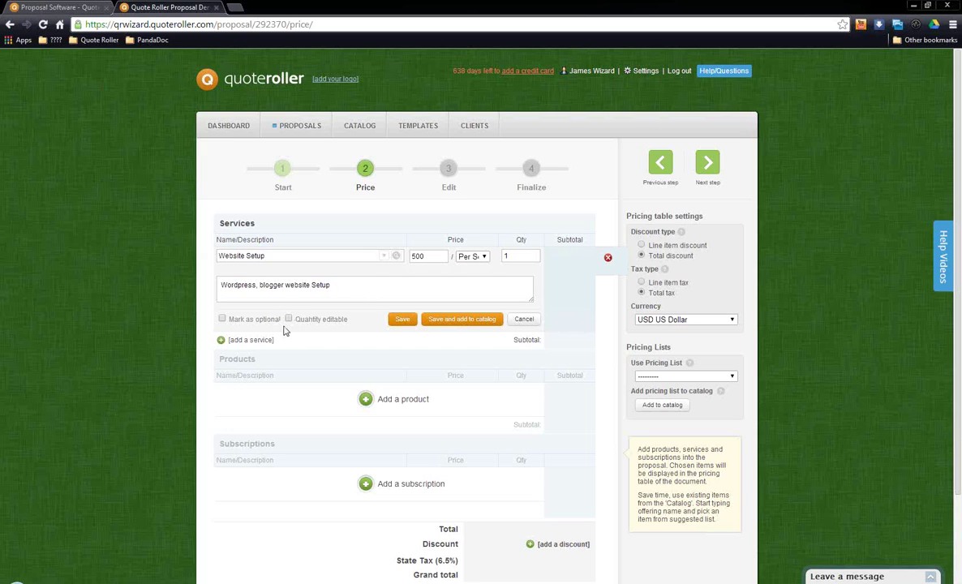
click(223, 319)
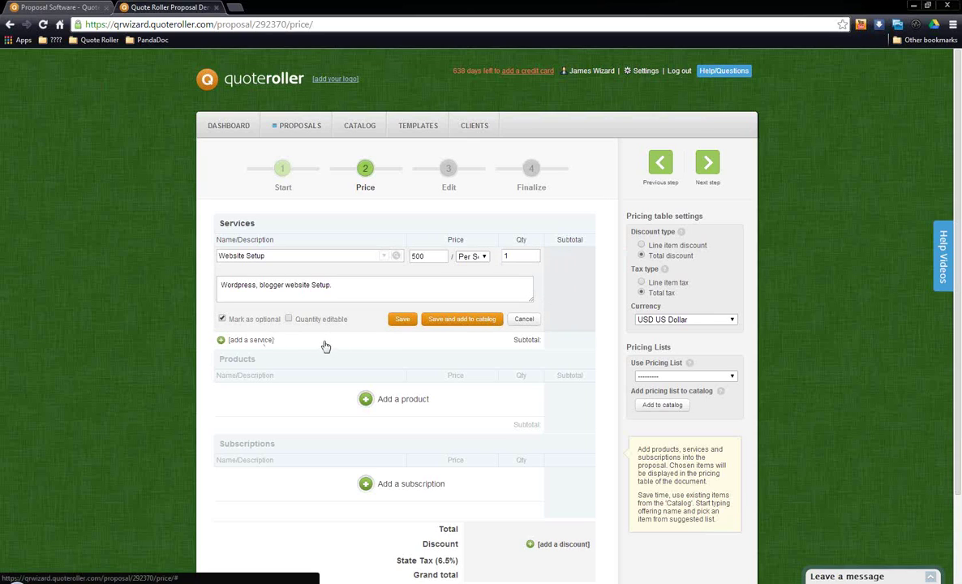
click(288, 319)
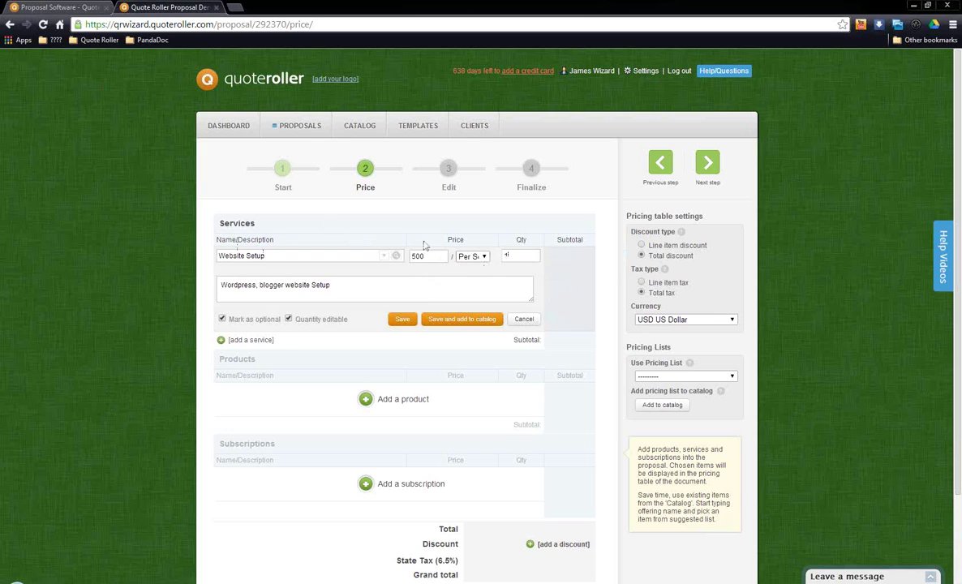
- Save the optional Website Setup service line in the proposal's pricing table
click(357, 256)
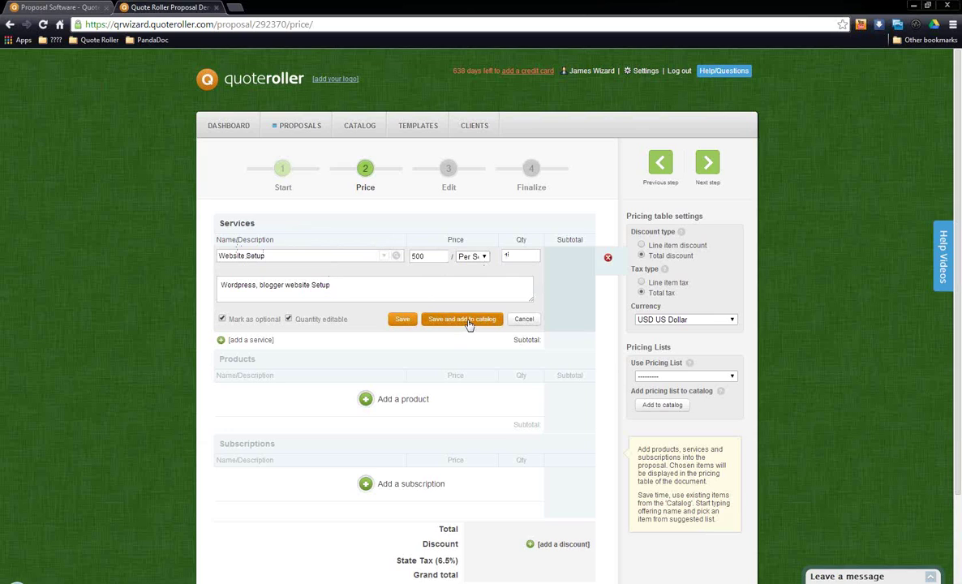
click(406, 287)
click(401, 321)
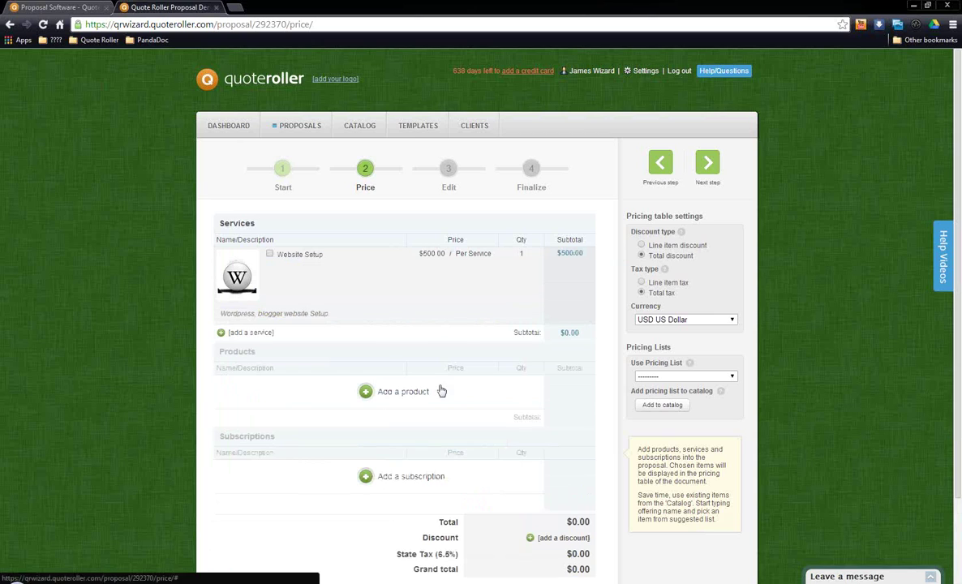
scroll(421, 356, down, 1)
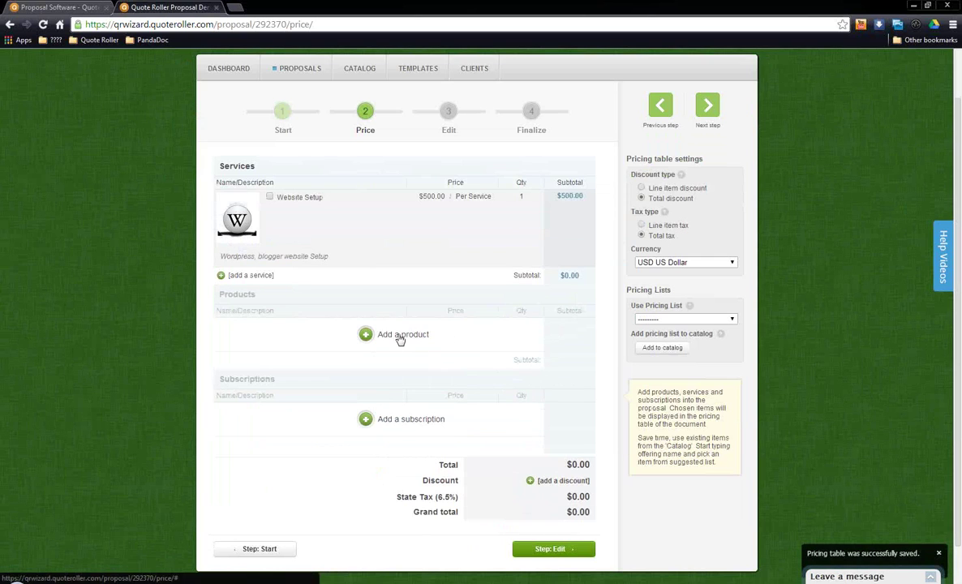
click(400, 337)
click(524, 391)
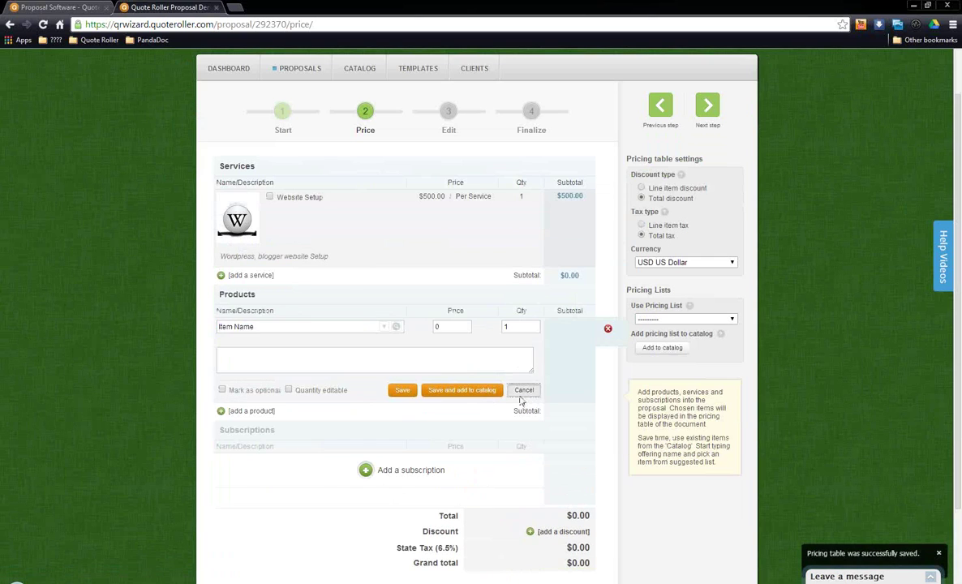
click(399, 418)
click(523, 472)
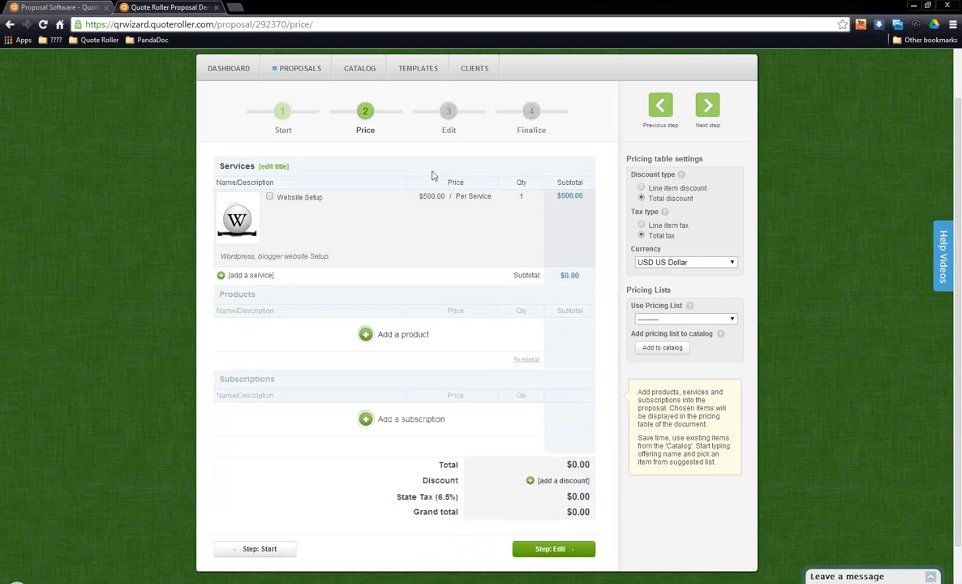
- Set the discount type to line item discount, and try line item tax before returning the tax type to total tax
drag(628, 159, 710, 163)
click(714, 165)
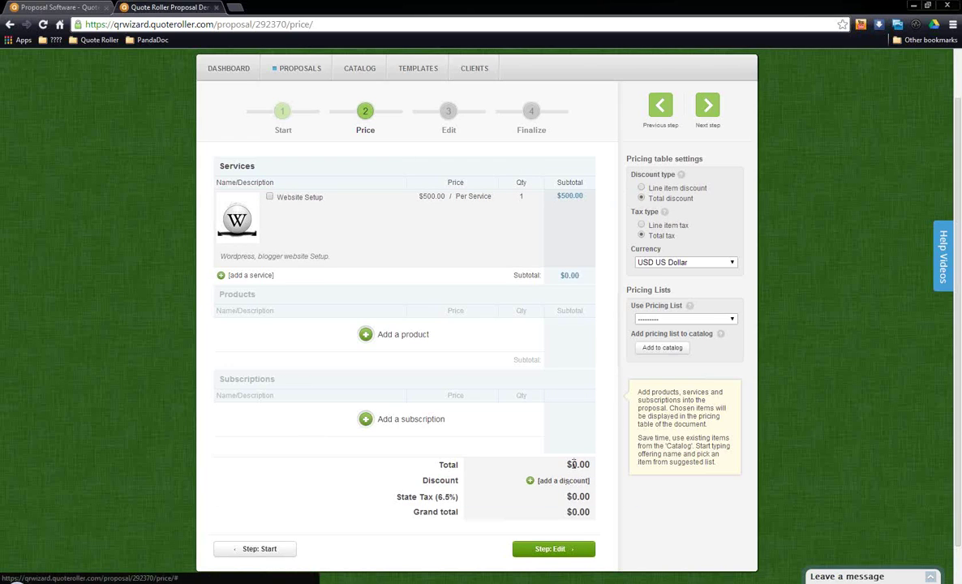
click(640, 188)
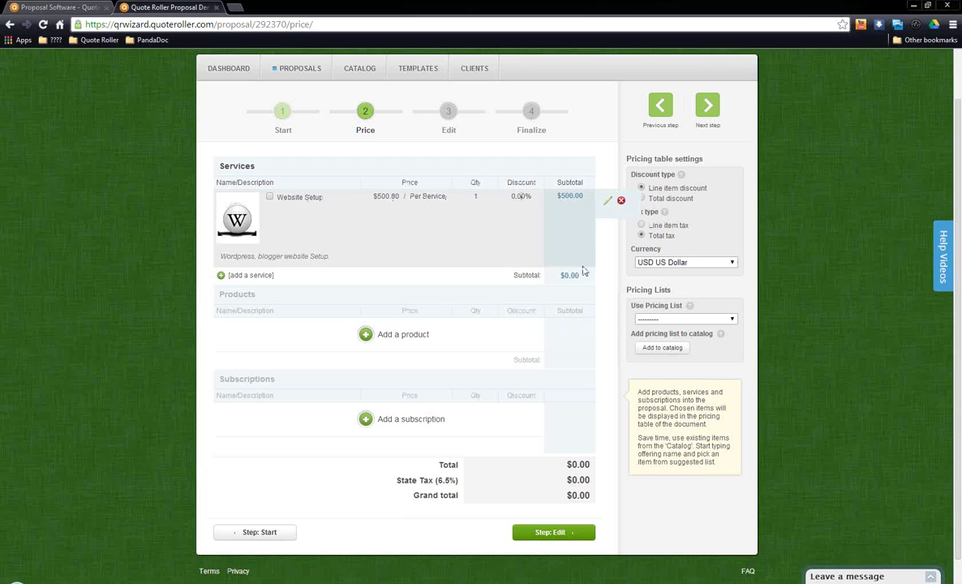
click(641, 224)
click(641, 236)
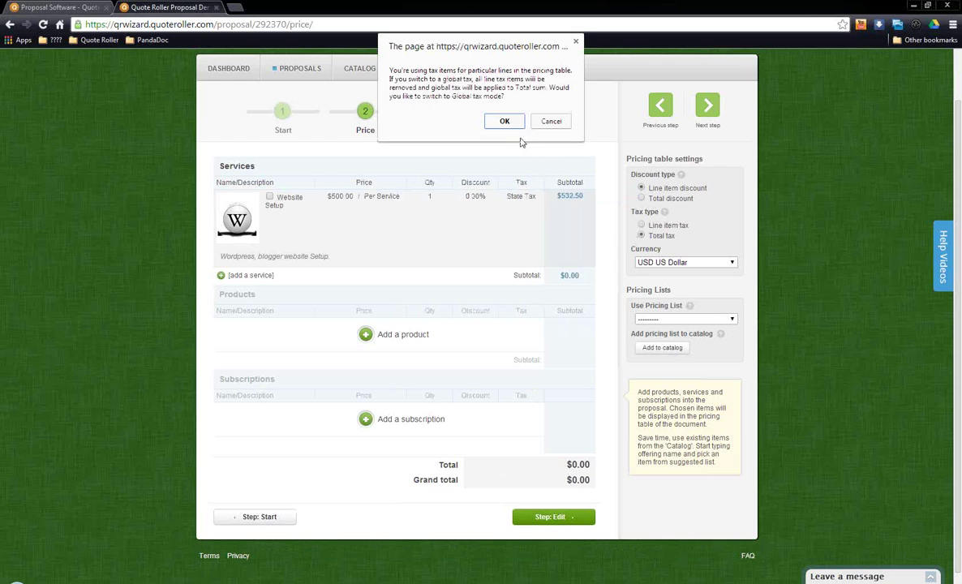
click(498, 120)
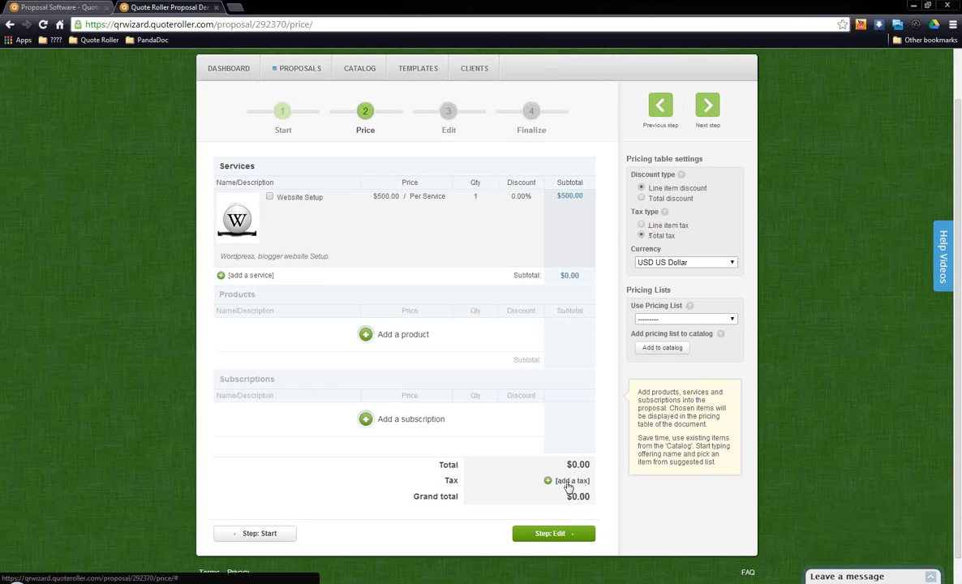
- Add State Tax at 6.500 percent to the pricing table's total
click(571, 482)
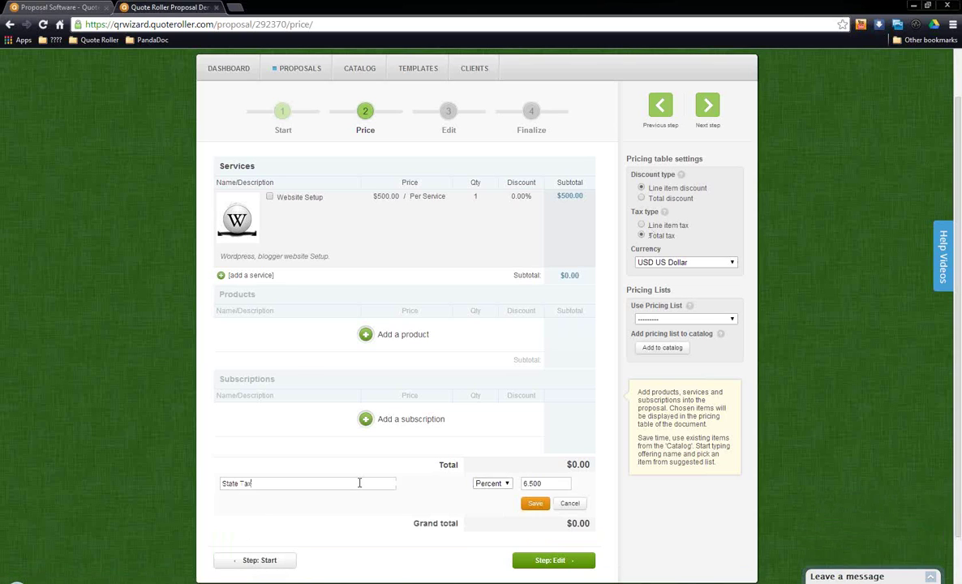
click(491, 483)
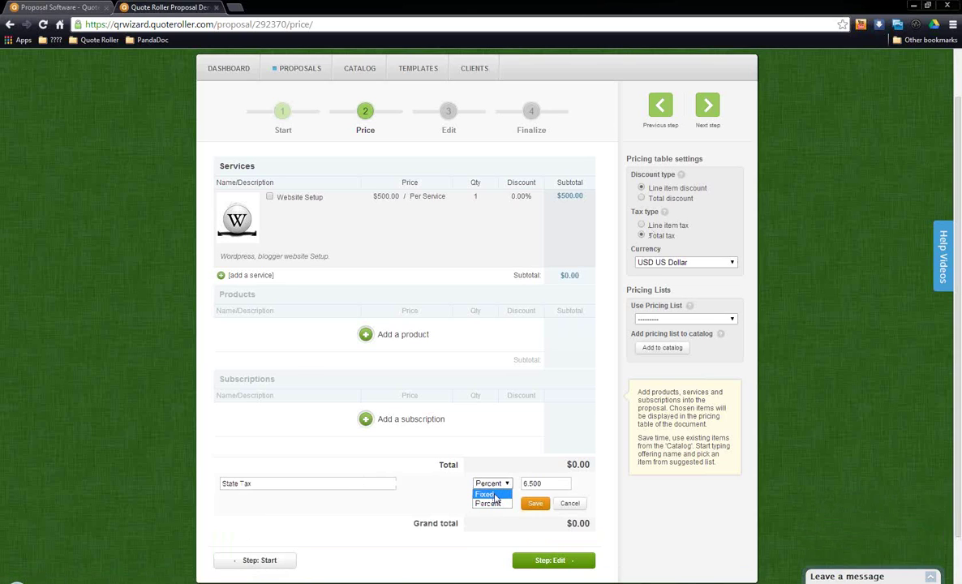
click(489, 503)
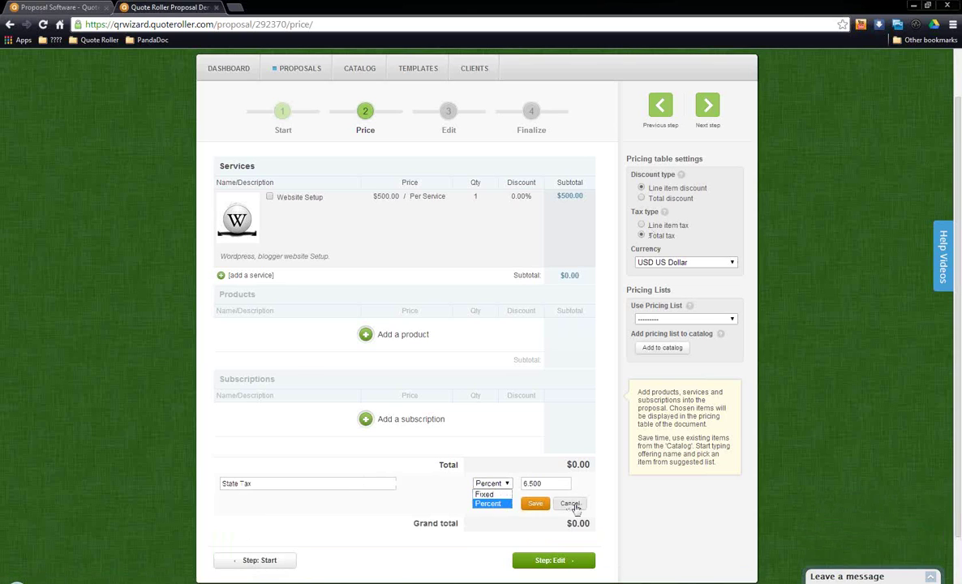
click(534, 503)
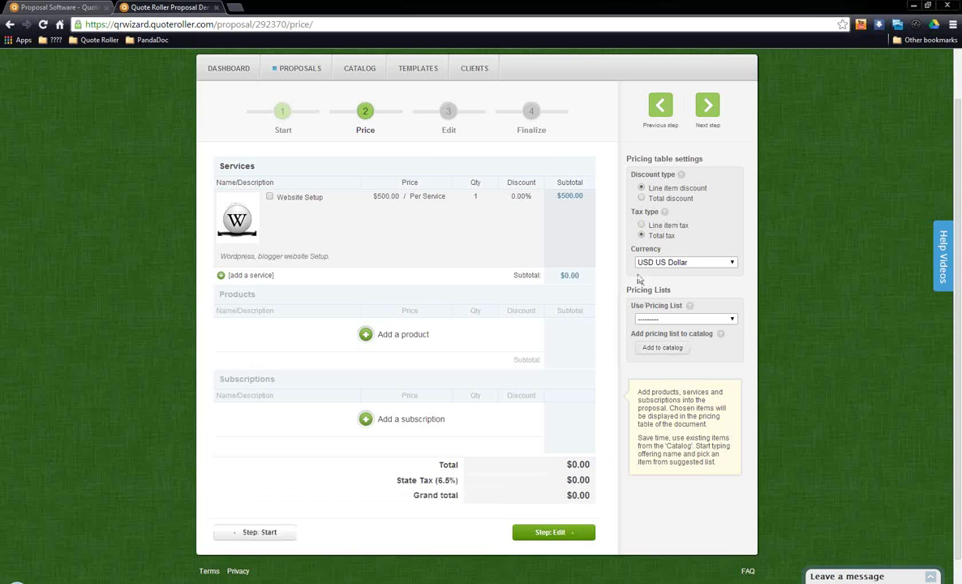
- Set the tax type to line item tax and check the tax choices offered for the Website Setup line
click(642, 226)
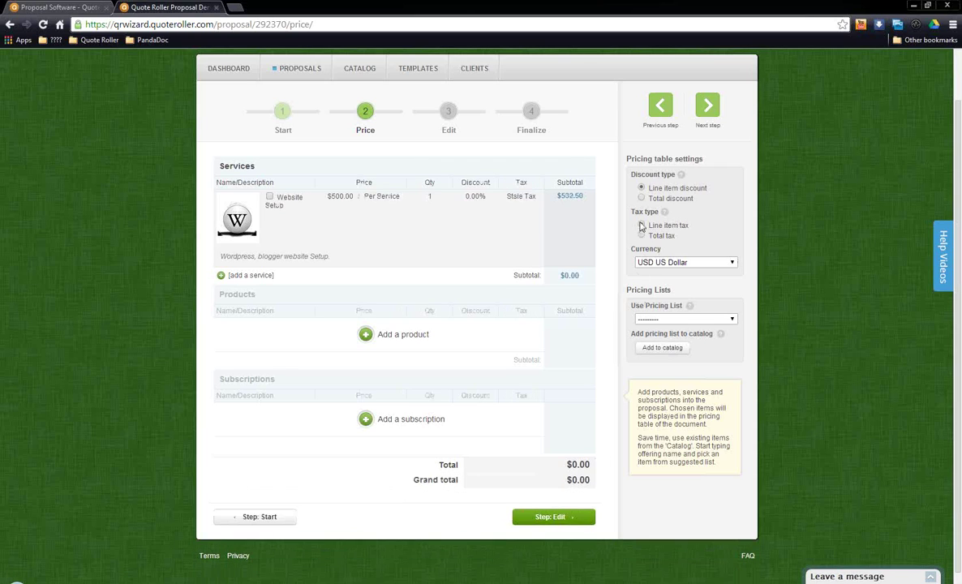
mouse_move(586, 197)
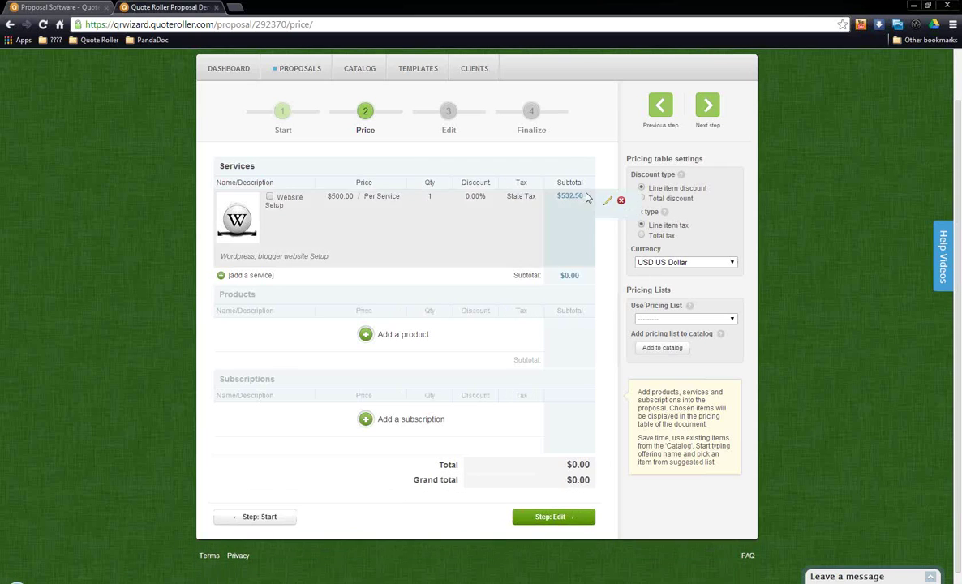
click(552, 221)
click(528, 200)
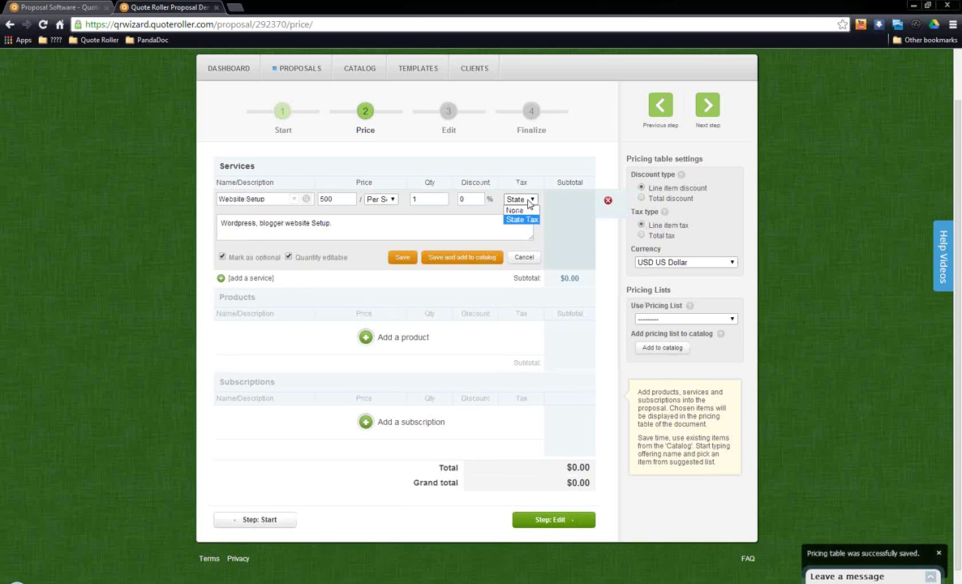
click(529, 201)
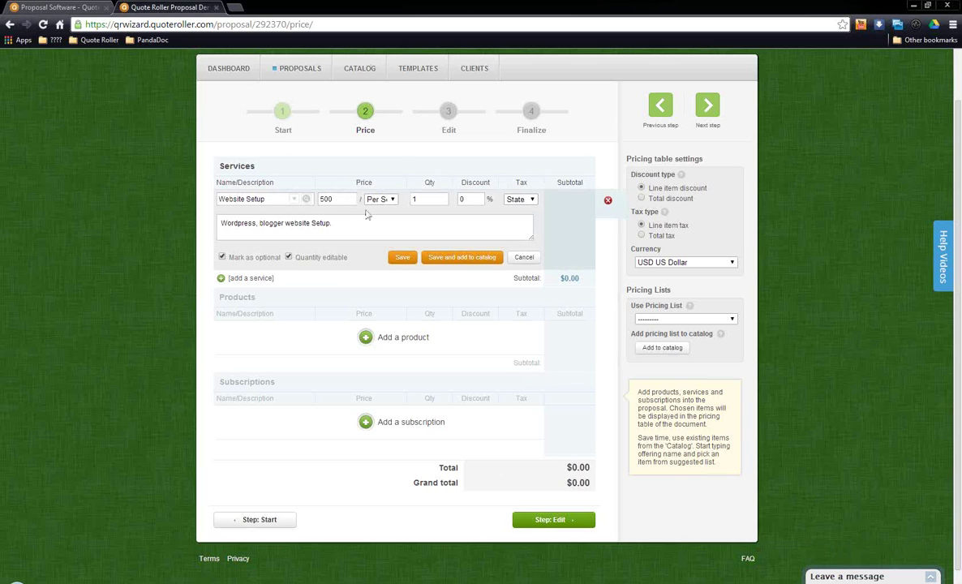
click(524, 257)
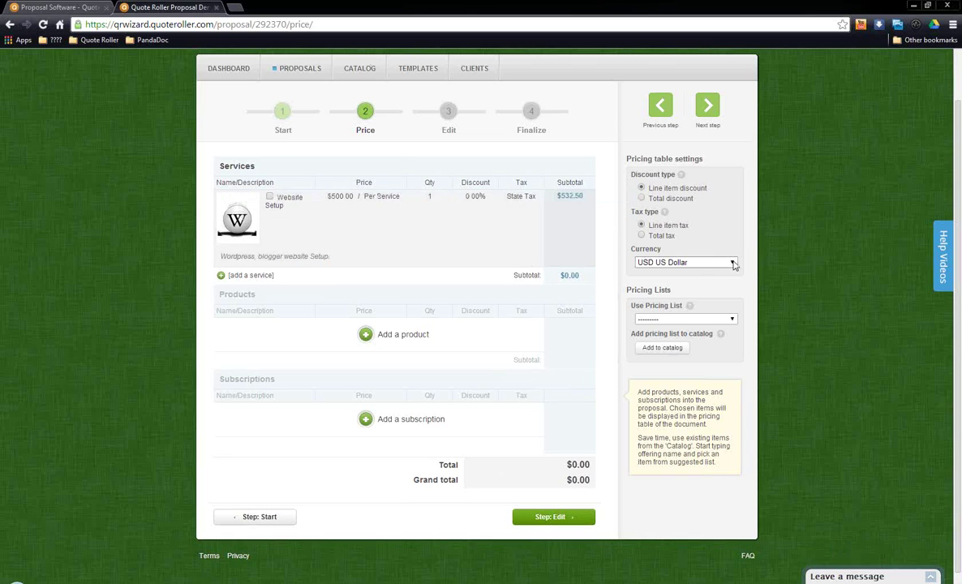
click(676, 262)
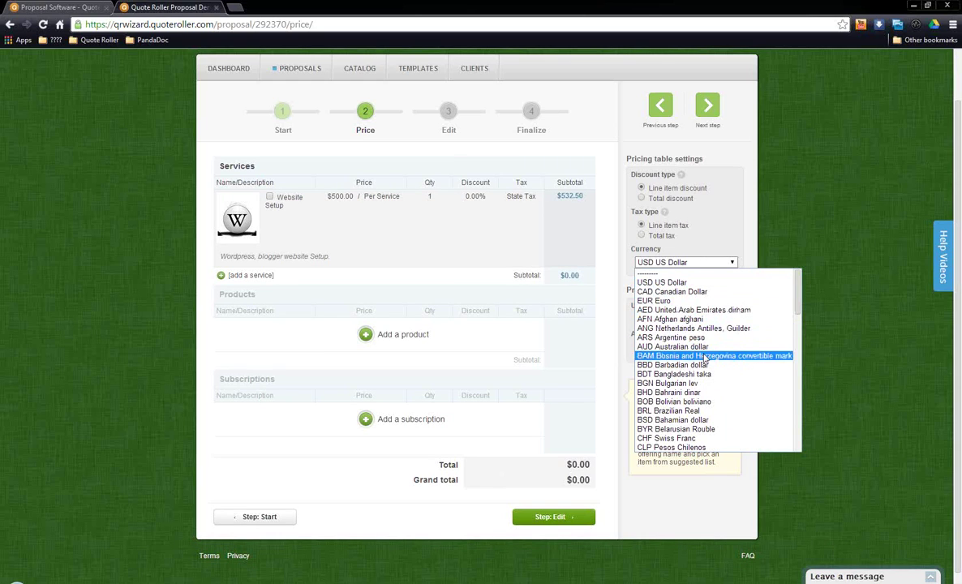
click(714, 223)
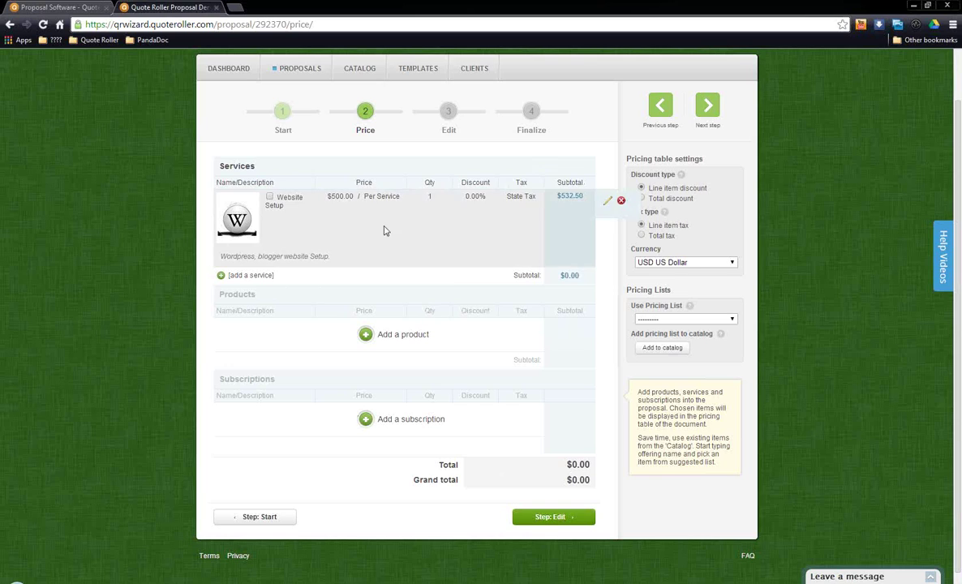
- Load the "Website Setup, All Social Media Sites, Optional Keyboard" pricing list into the proposal, replacing the current pricing table
click(681, 320)
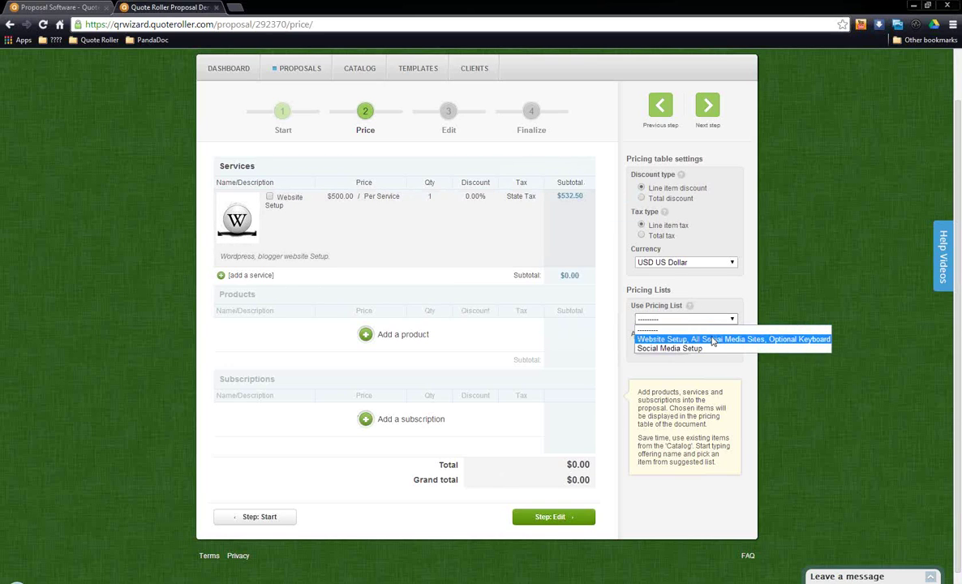
click(712, 341)
click(499, 103)
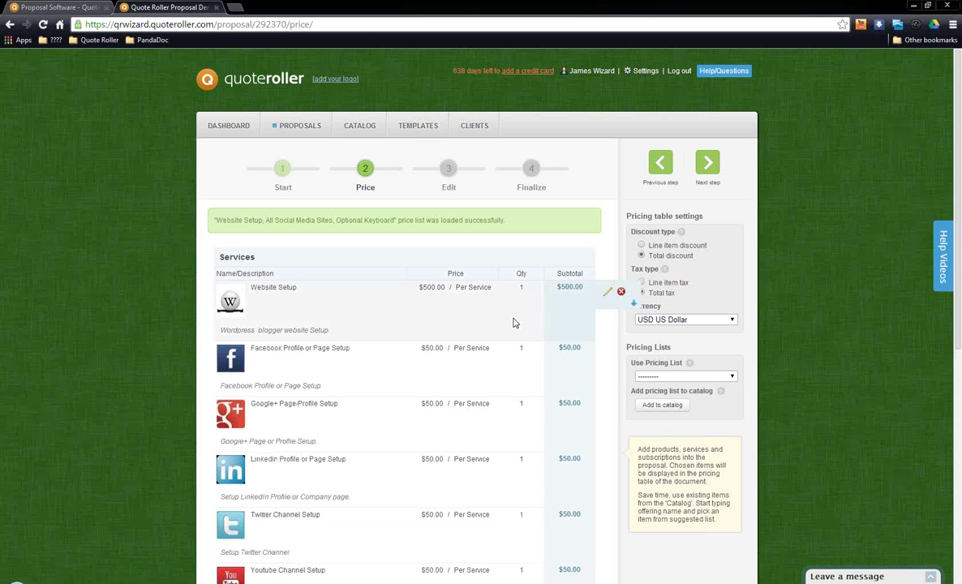
scroll(498, 326, down, 2)
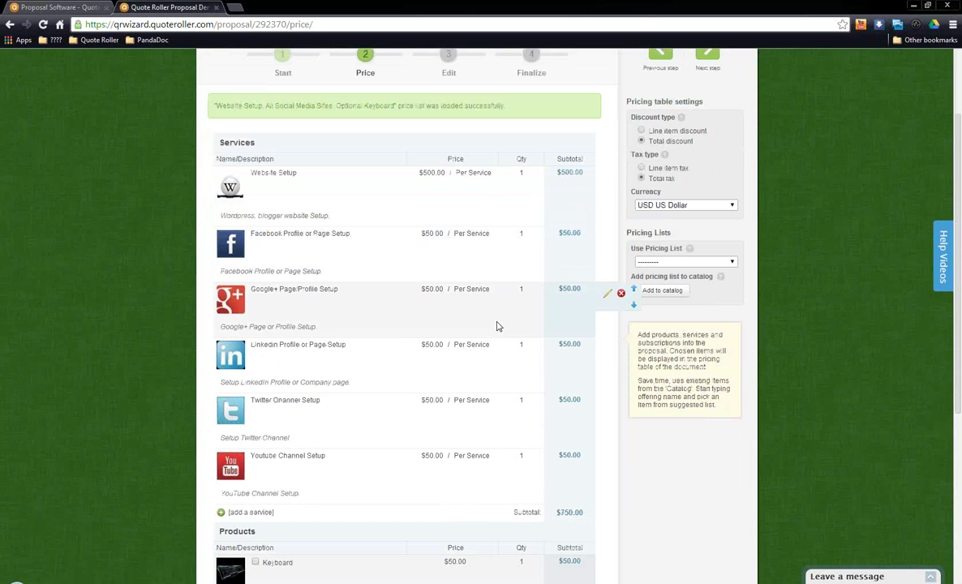
scroll(498, 325, up, 1)
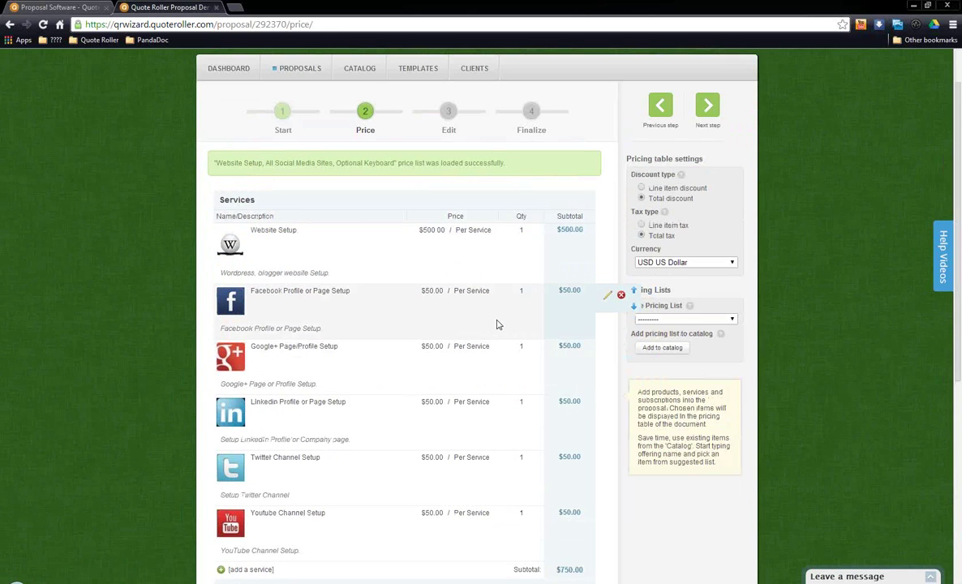
scroll(498, 325, down, 1)
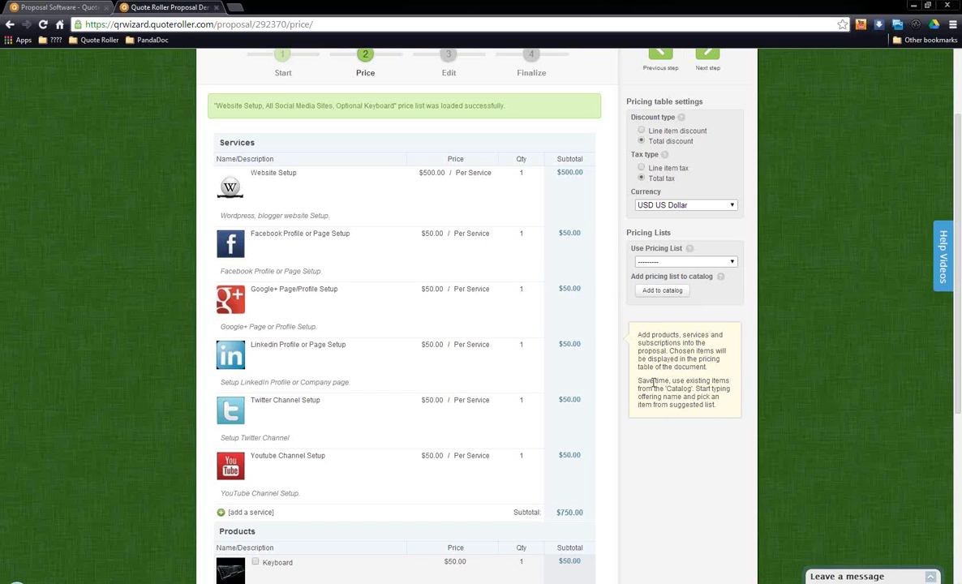
- Check the available pricing lists and the editable details of the Website Setup service line
click(712, 261)
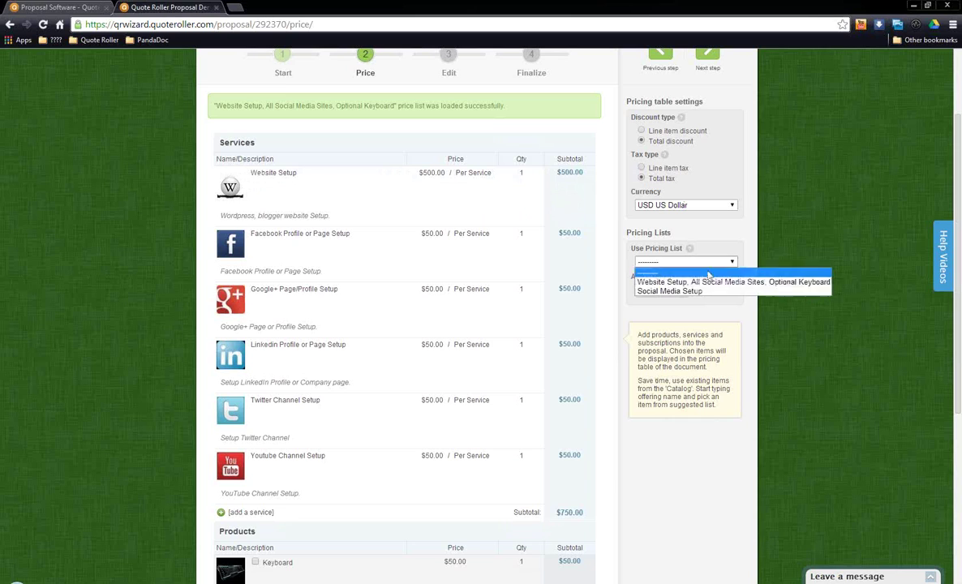
click(708, 274)
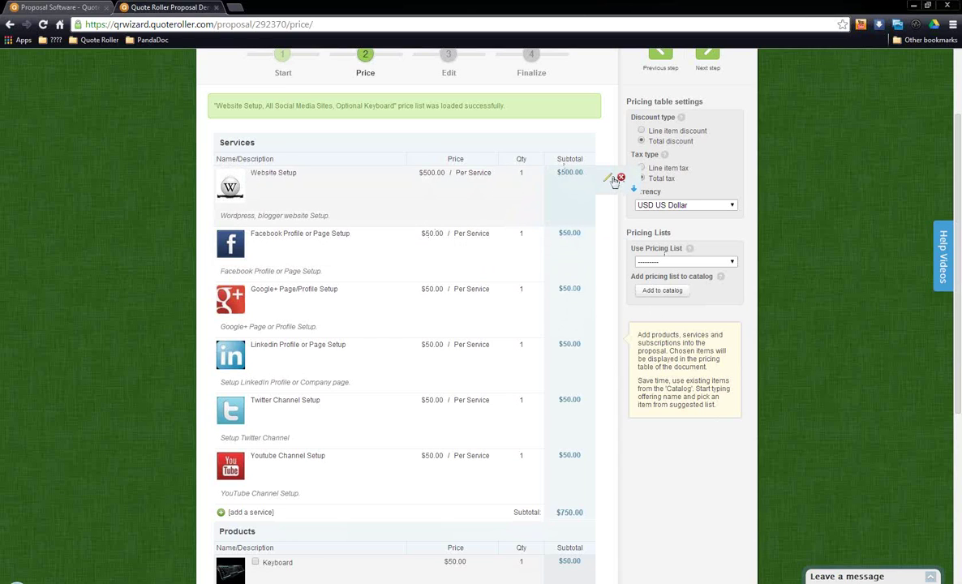
click(497, 218)
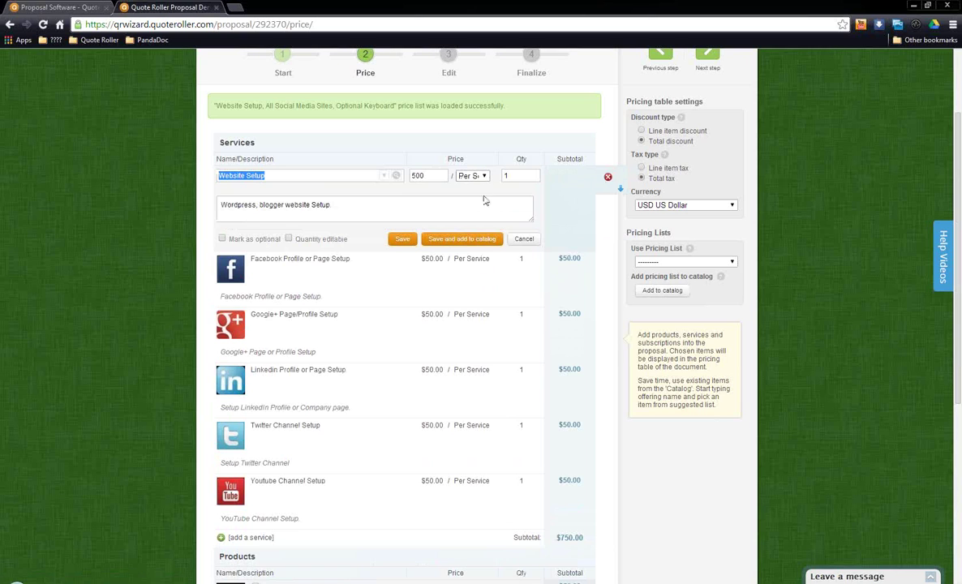
click(526, 240)
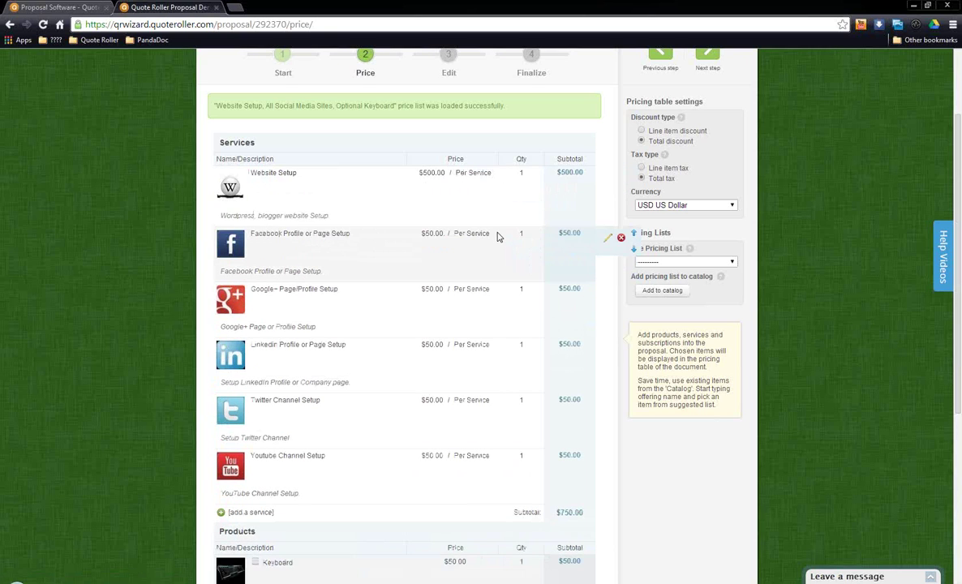
- Check the Keyboard product's optional and editable-quantity settings, and look over the services and products in the loaded pricing table
scroll(498, 236, down, 3)
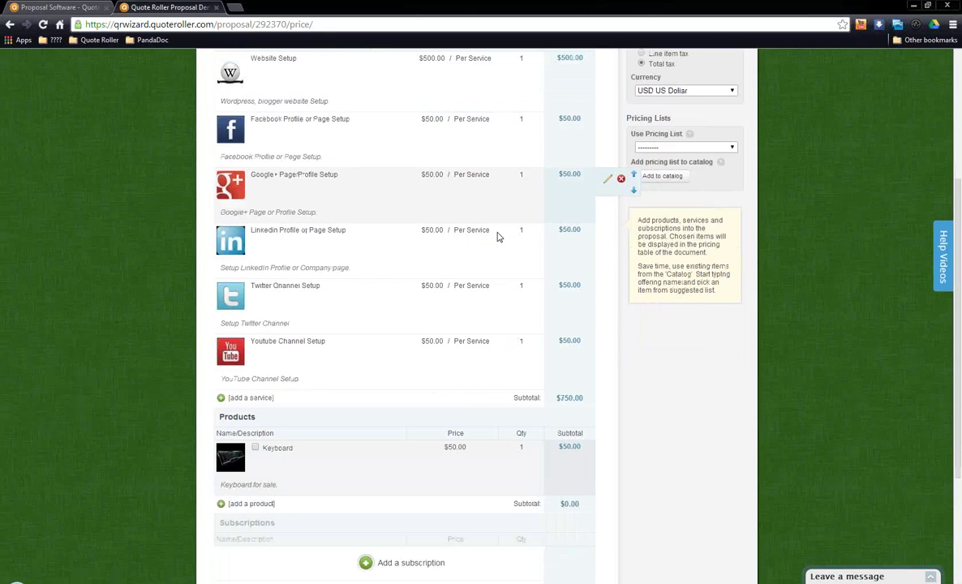
click(545, 461)
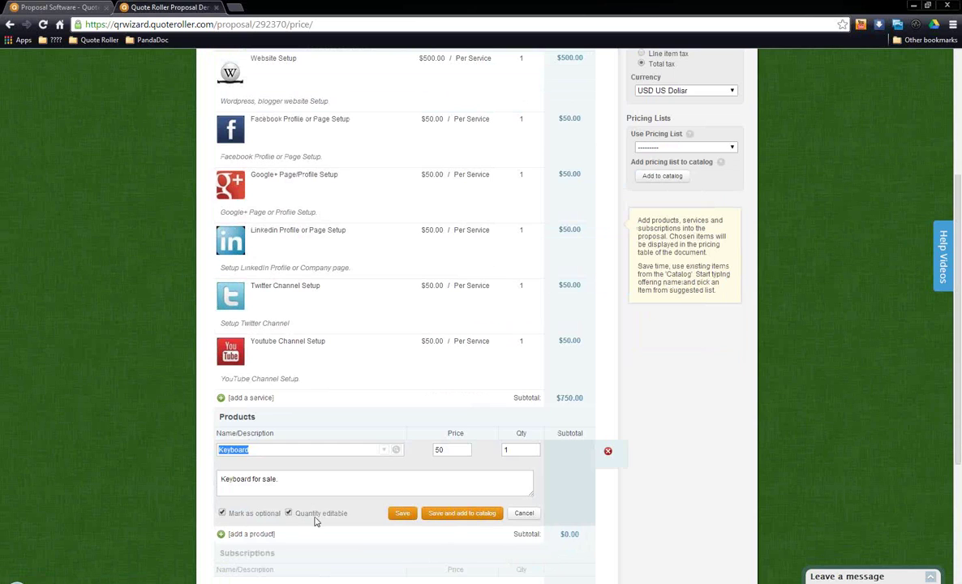
click(525, 514)
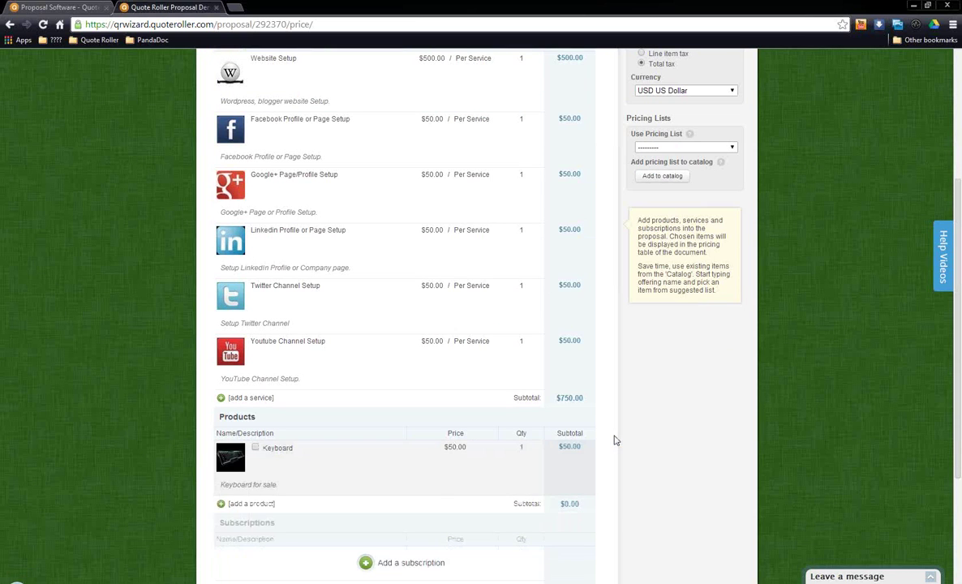
scroll(614, 441, down, 2)
scroll(614, 440, up, 6)
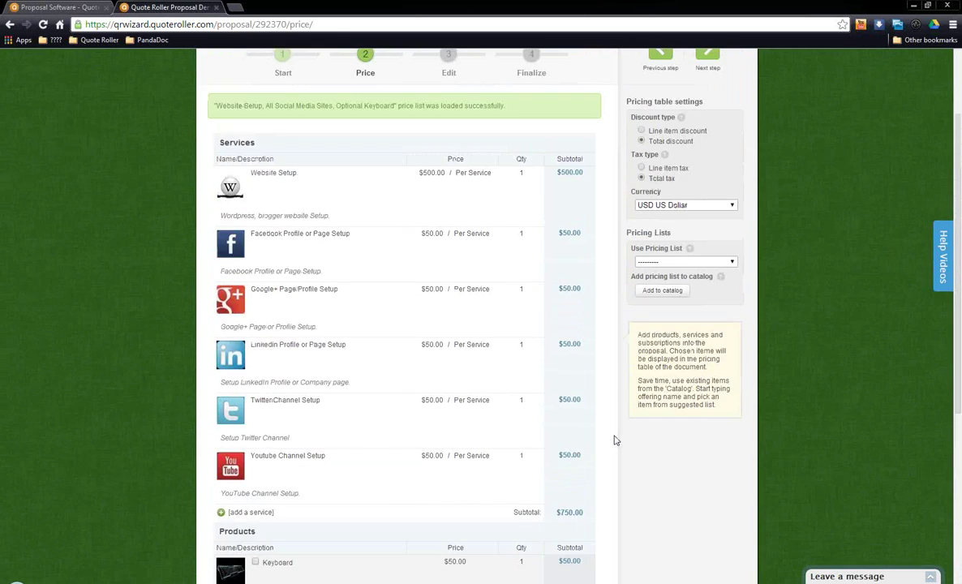
scroll(612, 439, down, 2)
scroll(611, 438, up, 1)
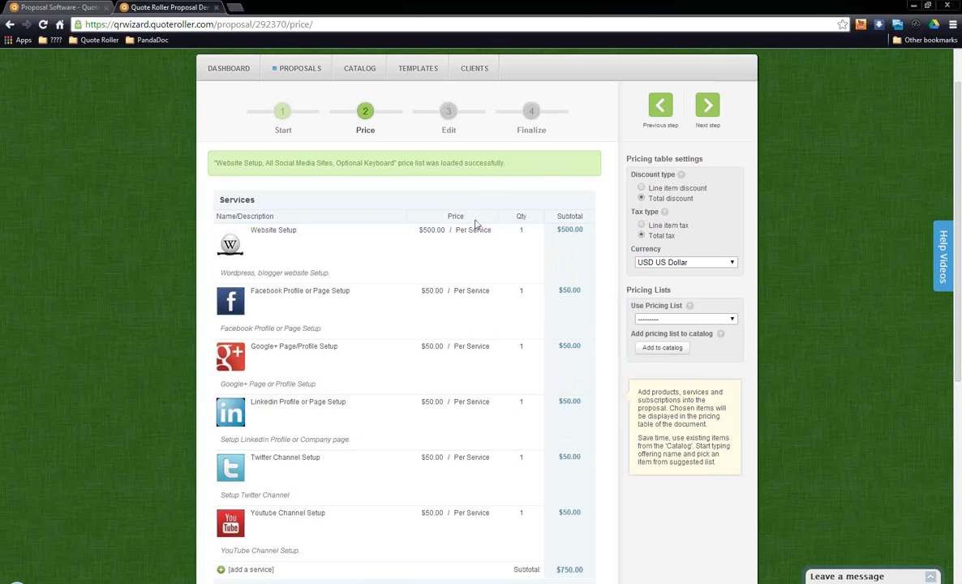
scroll(487, 229, down, 1)
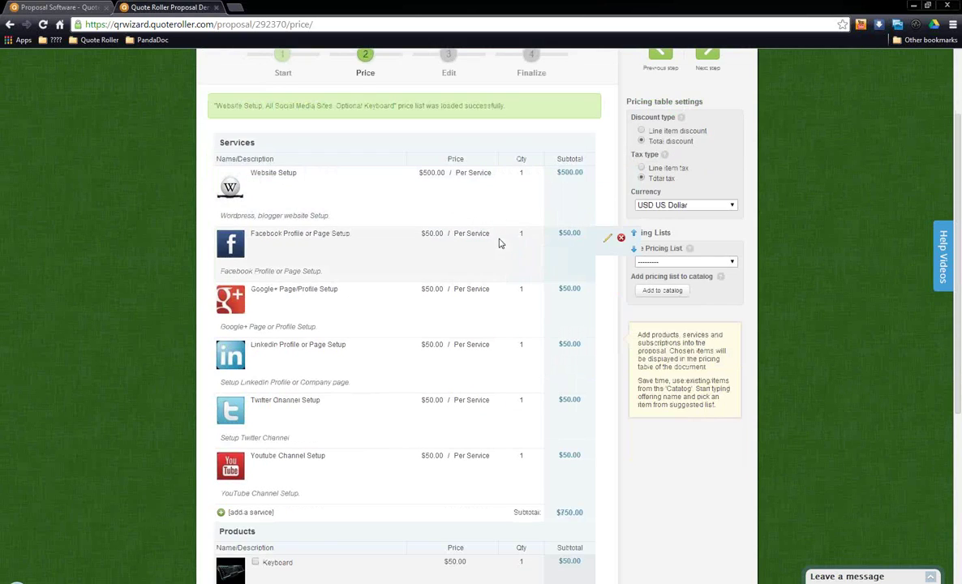
- Advance the proposal to the Edit step and show the Fees section with its pricing table placeholder
scroll(495, 242, up, 2)
click(706, 164)
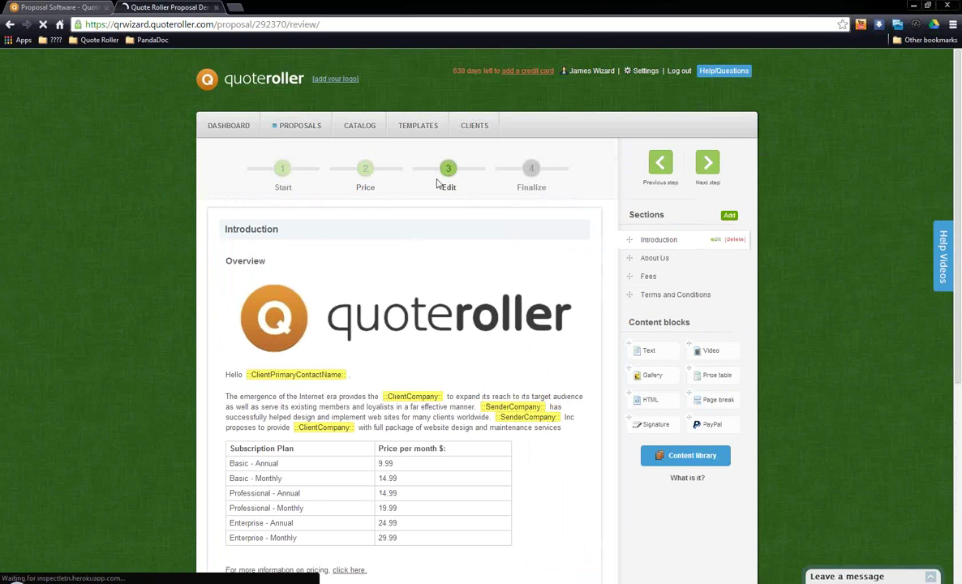
click(645, 278)
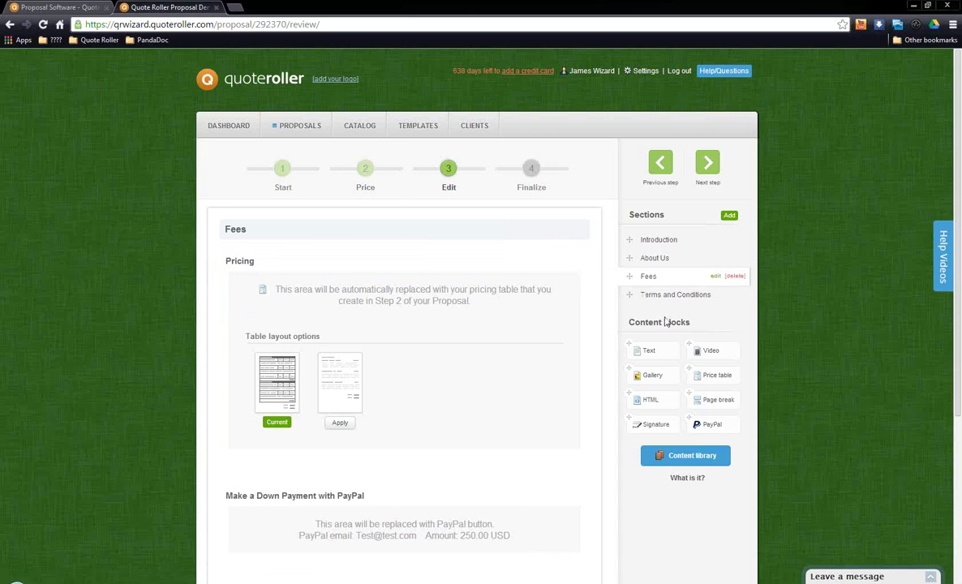
drag(714, 380, 677, 345)
- Advance the proposal to the Finalize step, then save it and mark it as sent
click(706, 163)
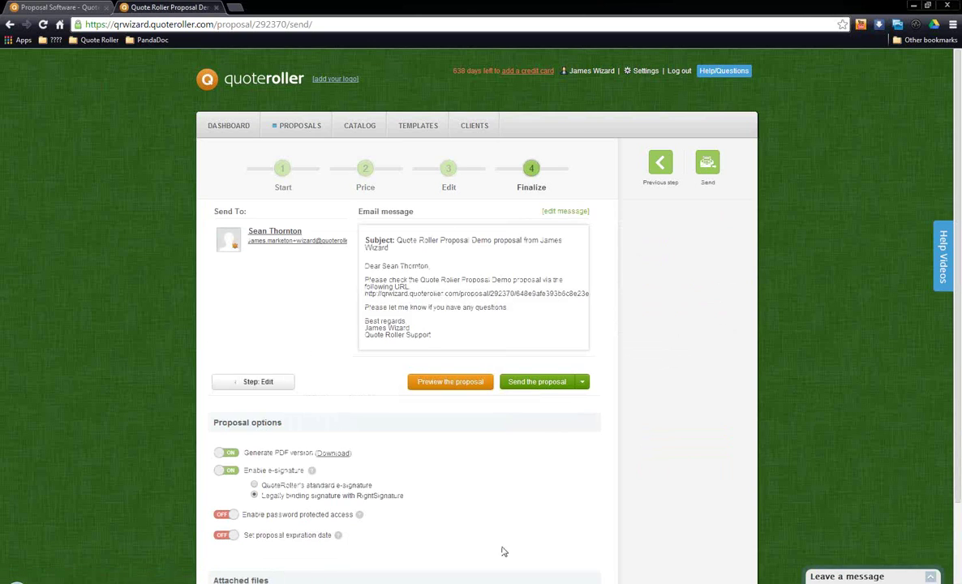
click(583, 382)
click(574, 402)
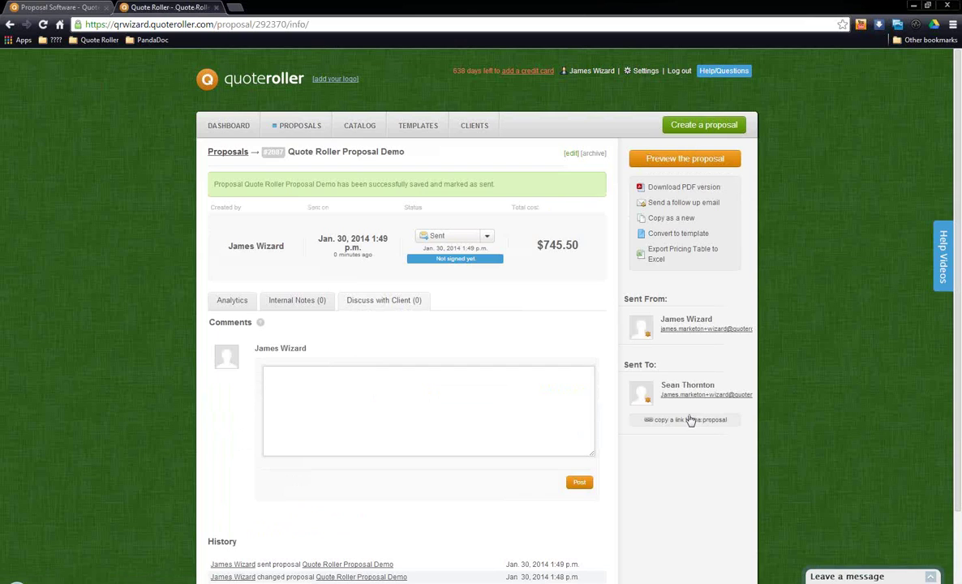
- Copy the client's link to the proposal and open it in the other browser tab
click(685, 421)
click(73, 6)
click(170, 24)
key(ctrl+v)
key(Return)
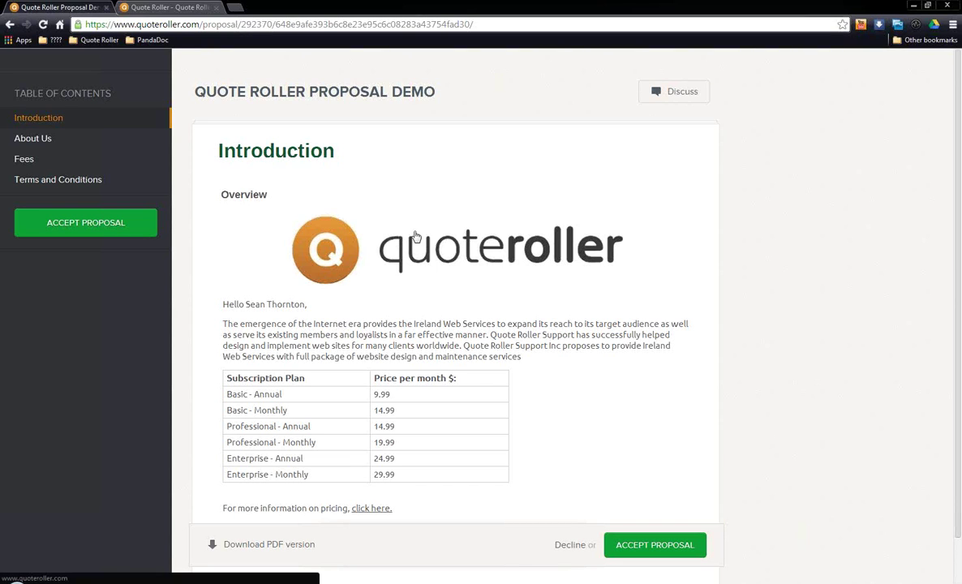
- Open the Fees section of the client view and examine its services, the optional Keyboard product and the totals
click(24, 163)
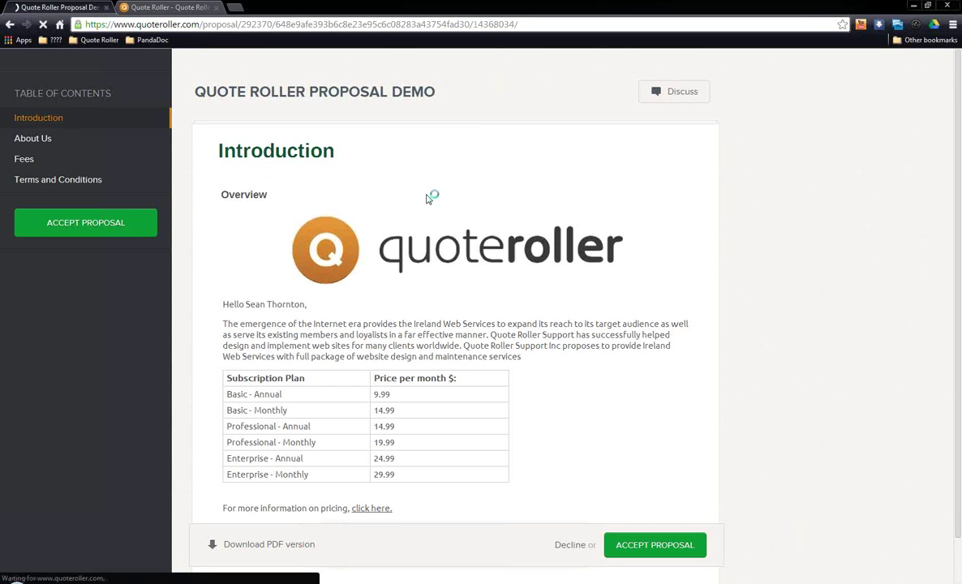
scroll(447, 214, down, 1)
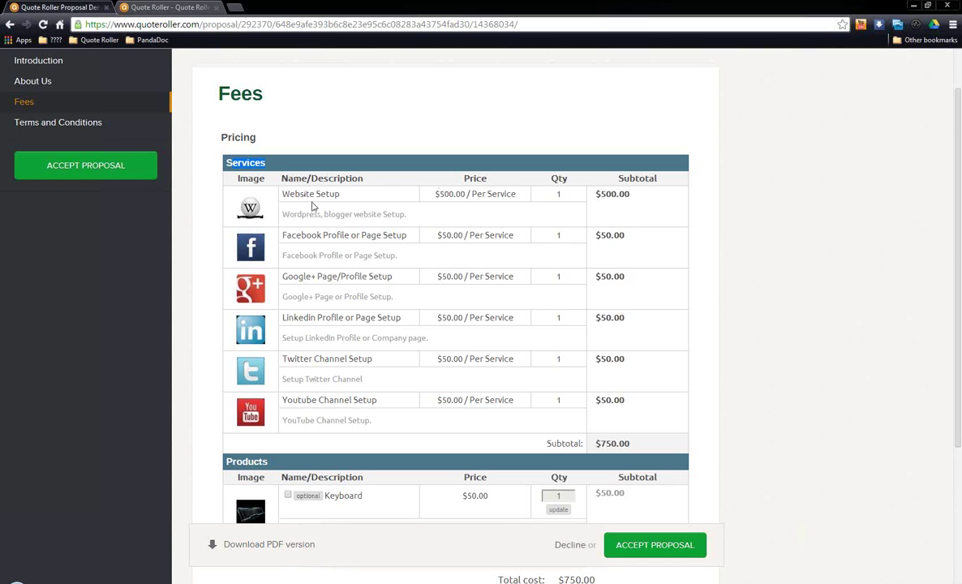
scroll(389, 276, down, 1)
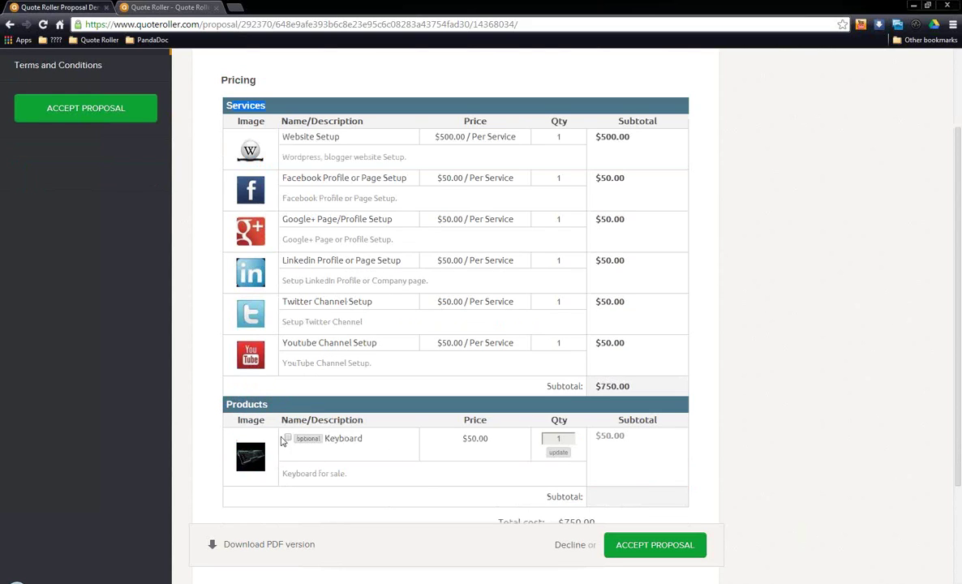
scroll(366, 401, down, 1)
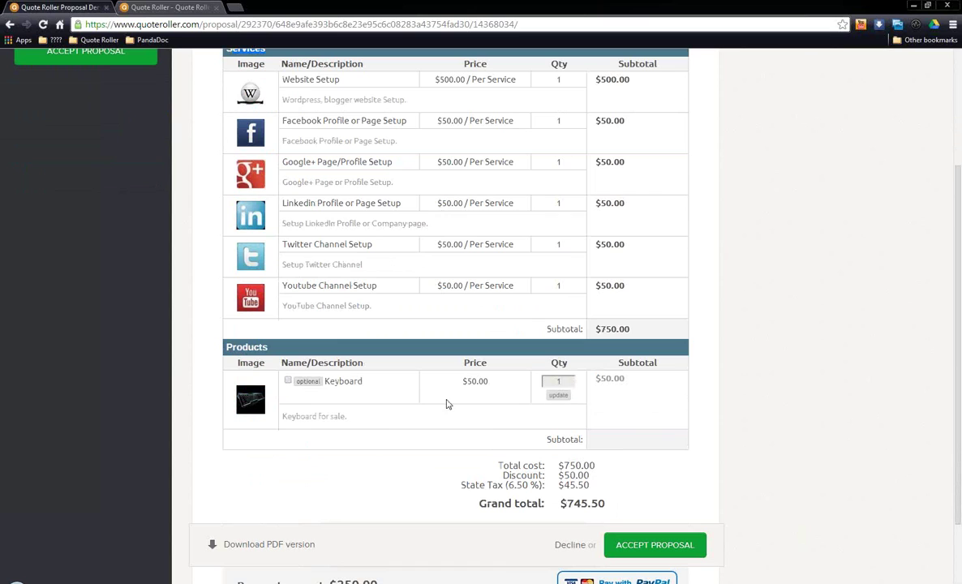
drag(596, 379, 625, 380)
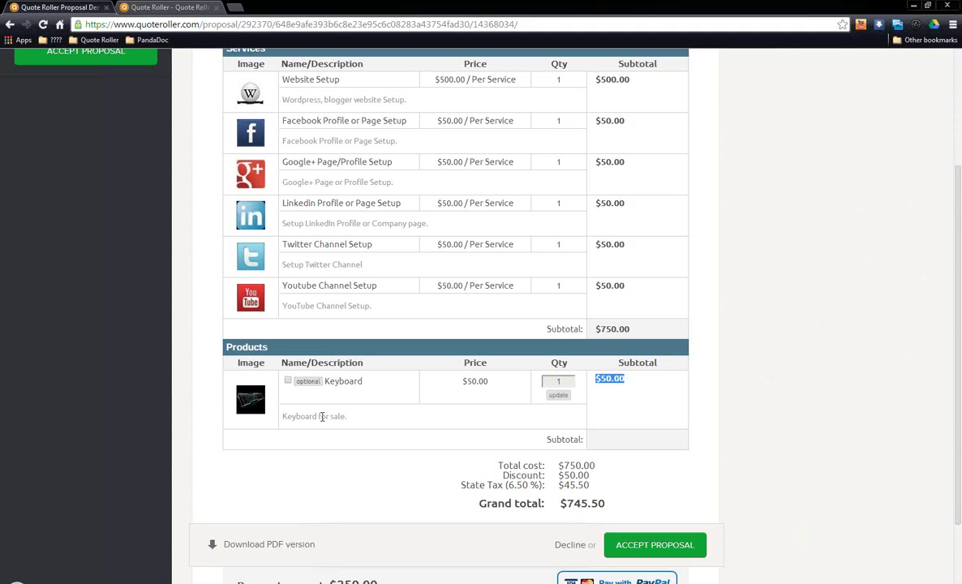
- Include the optional Keyboard in the client's pricing table and check its product subtotals
click(287, 382)
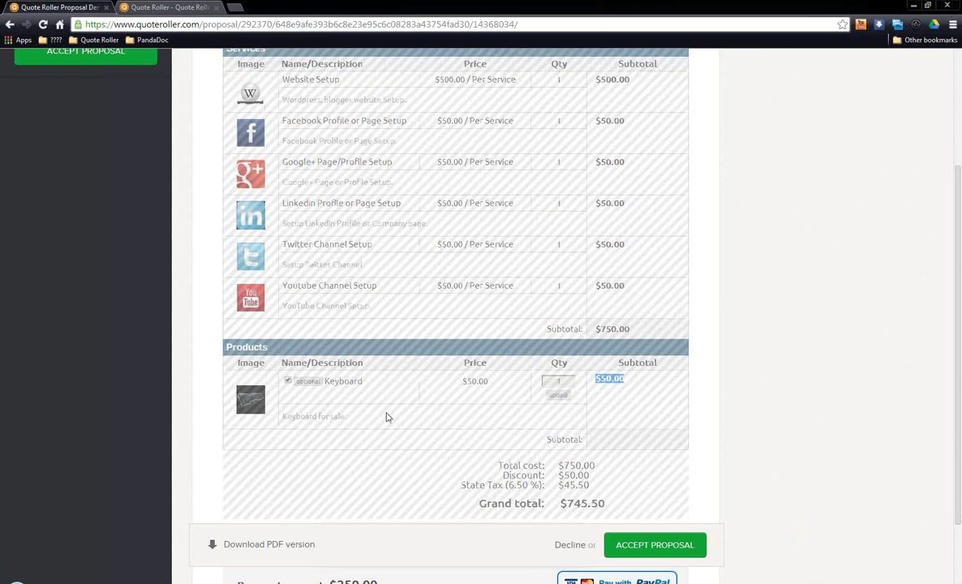
scroll(522, 362, down, 3)
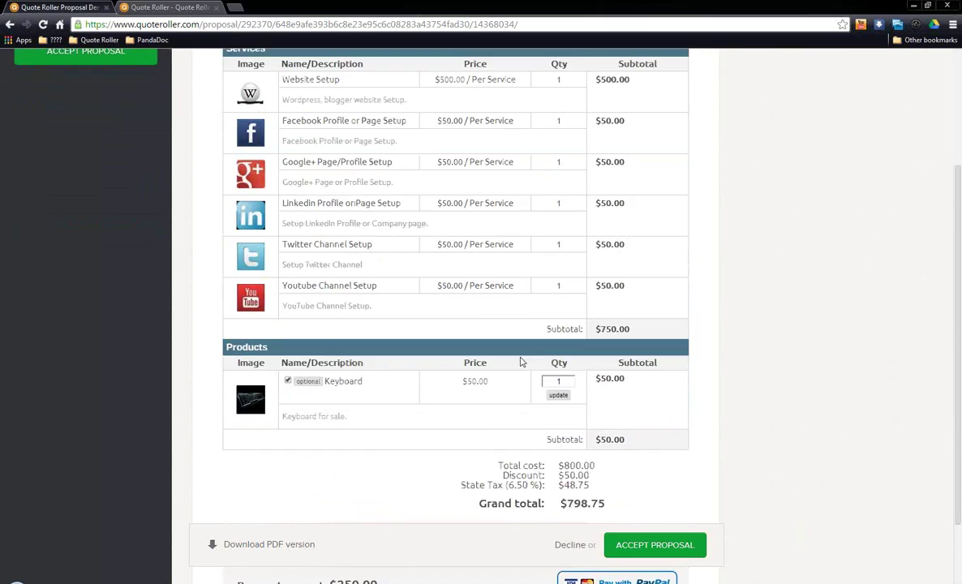
drag(593, 322, 636, 322)
drag(596, 381, 635, 382)
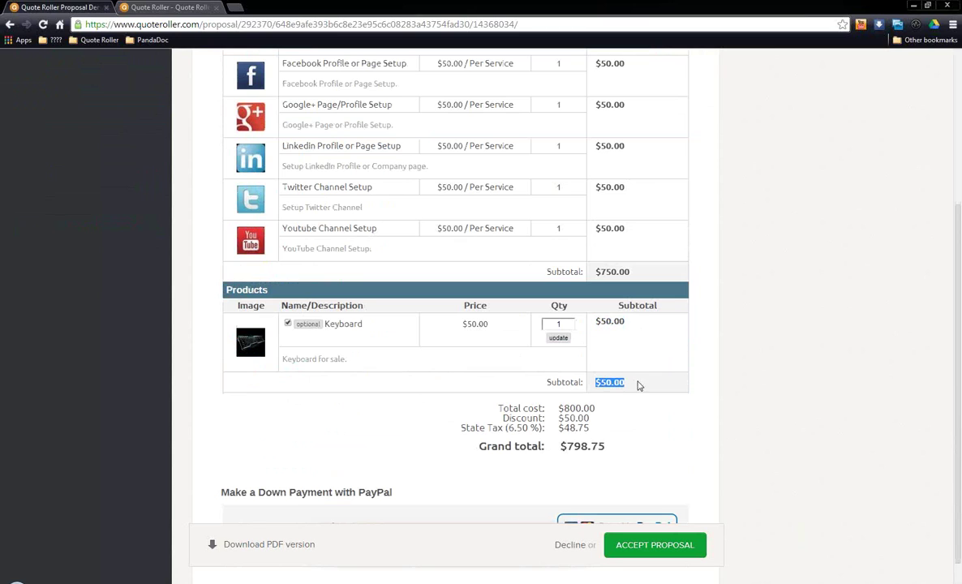
- Set the Keyboard's quantity to 10 and update the pricing table
click(569, 323)
text(0)
click(558, 337)
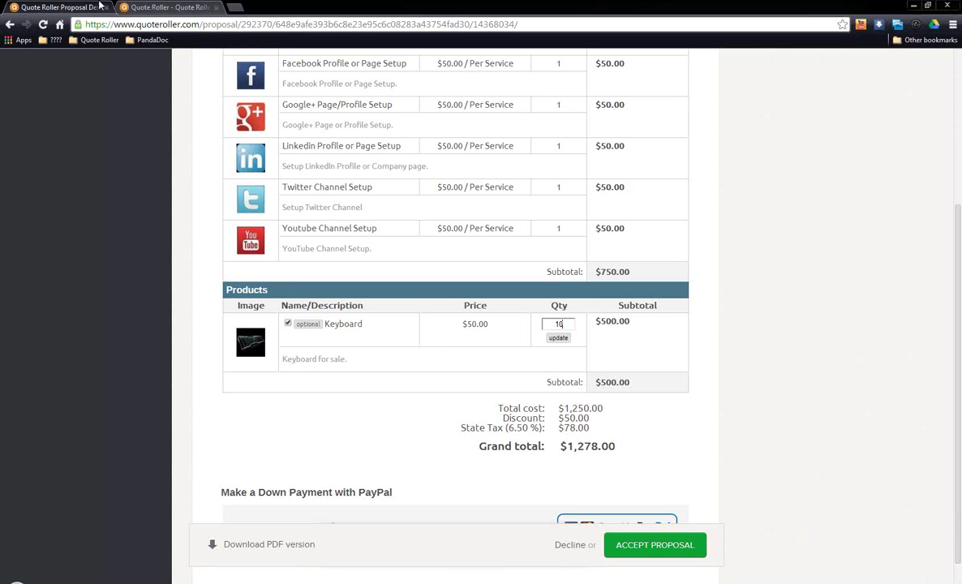
- Return to the account tab and open the Catalog / Pricing Table labels in the Labels & Emails settings
scroll(441, 303, up, 2)
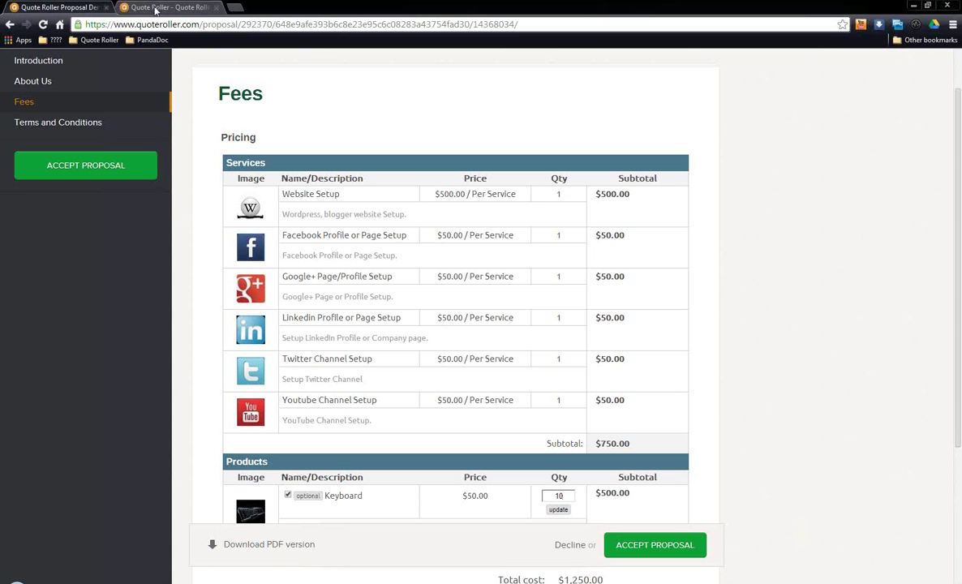
click(147, 7)
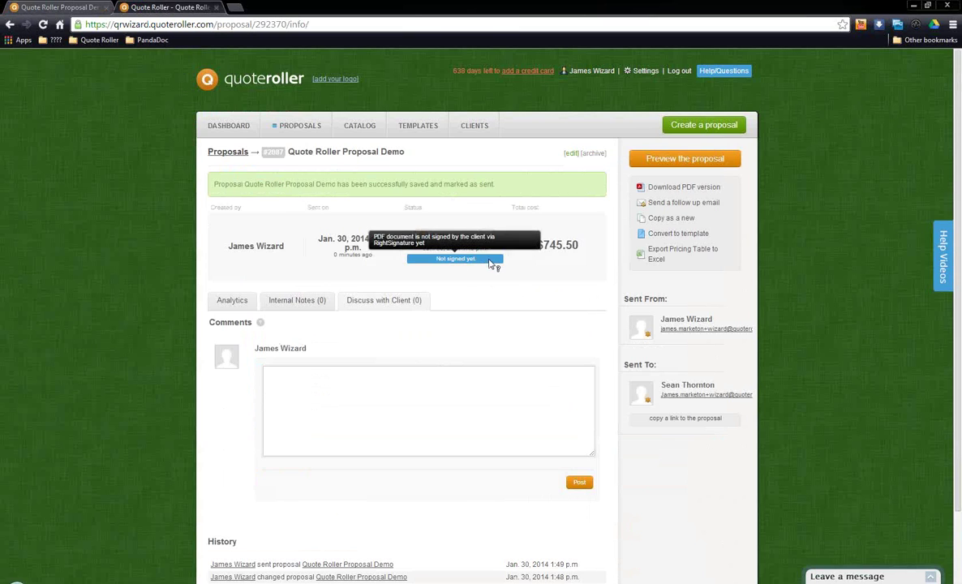
click(642, 71)
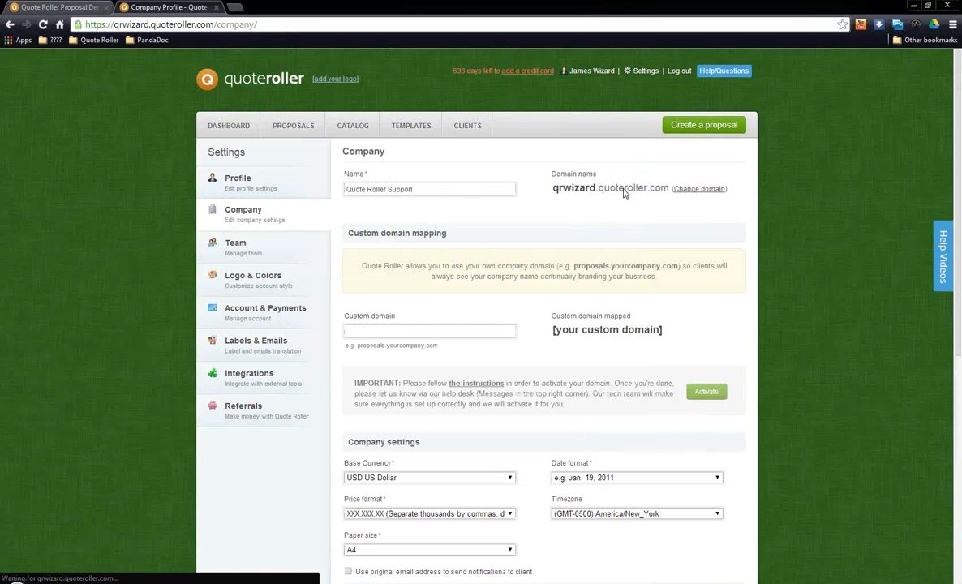
click(273, 347)
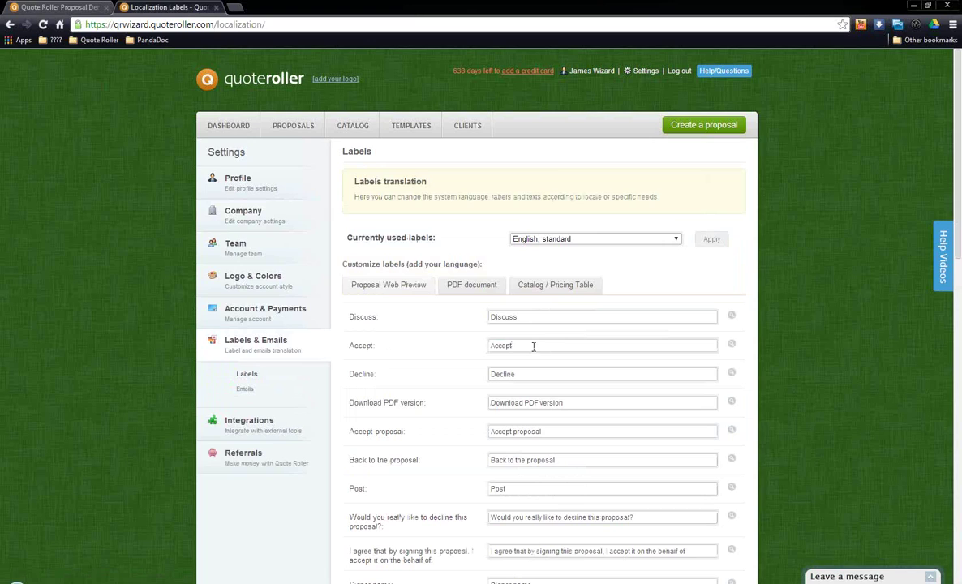
click(533, 346)
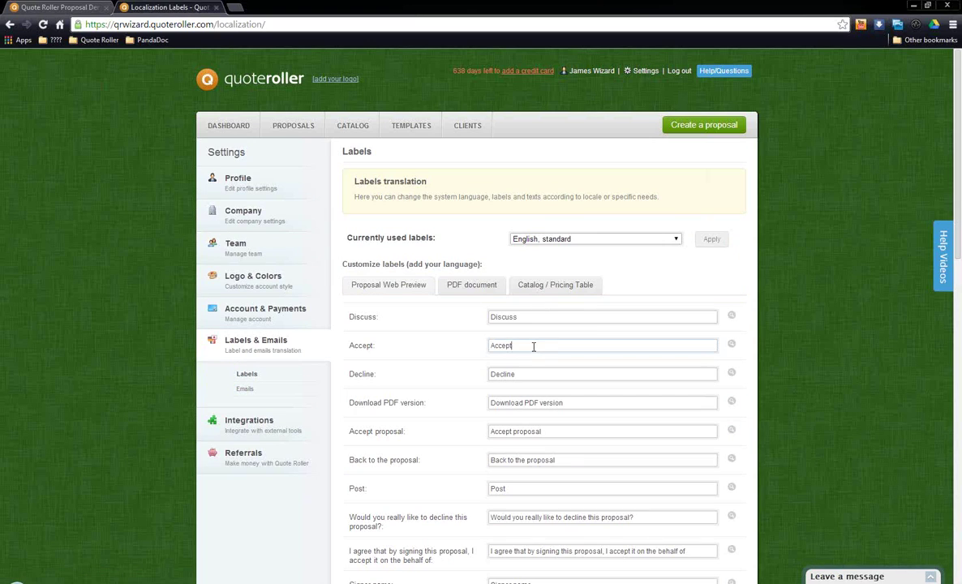
click(569, 287)
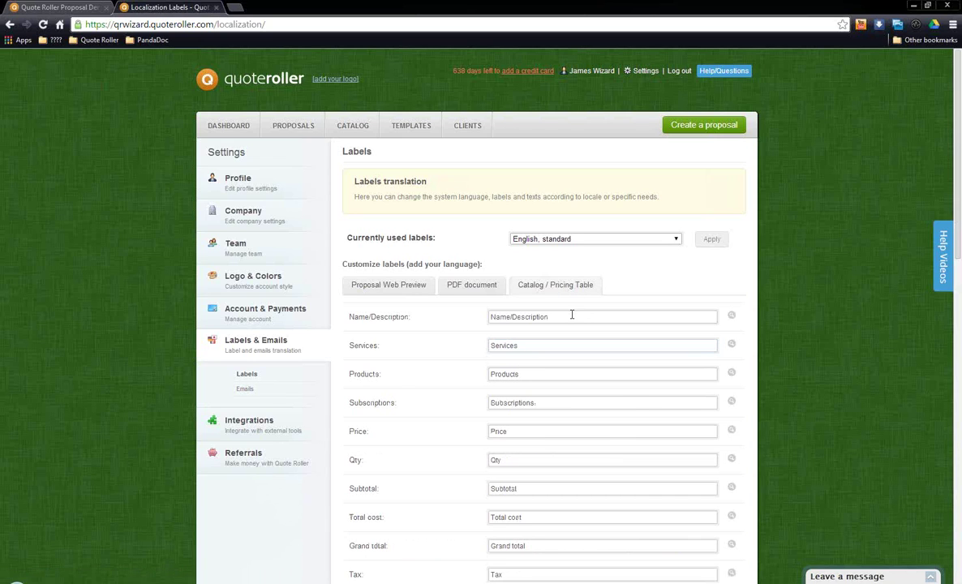
- Examine the customizable pricing table labels, including Name/Description, Services, Products, Subscriptions, Price and Subtotal
scroll(572, 315, down, 1)
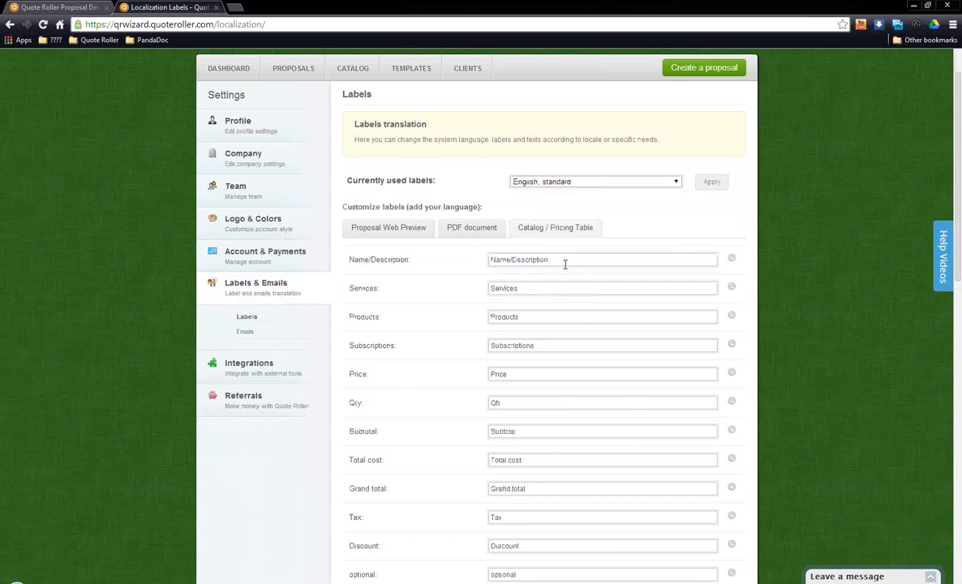
drag(565, 262, 434, 284)
click(442, 288)
drag(540, 287, 477, 283)
drag(541, 314, 466, 311)
drag(553, 342, 472, 342)
click(539, 370)
drag(539, 370, 486, 374)
drag(531, 429, 489, 430)
scroll(551, 485, down, 1)
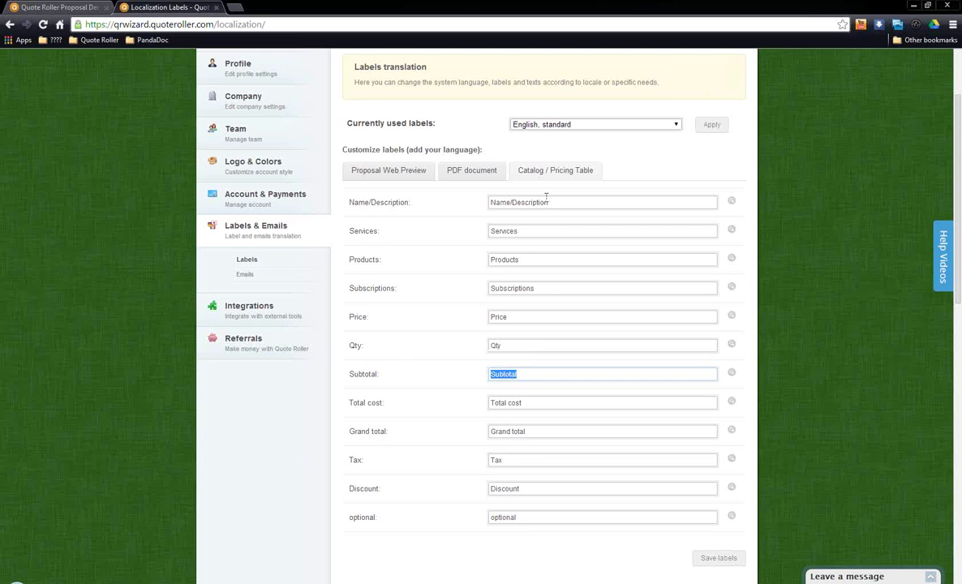
scroll(547, 215, up, 3)
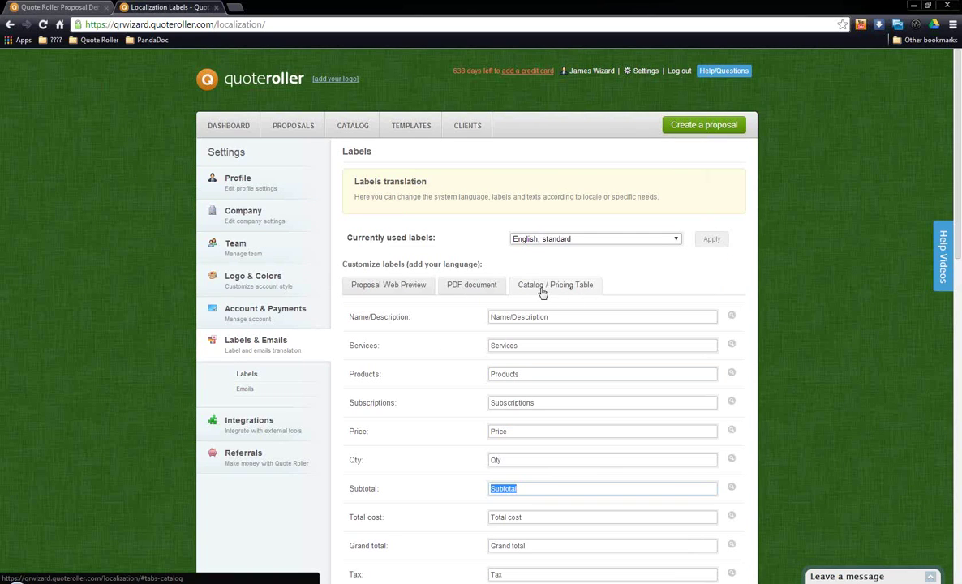
- Show the Proposal Web Preview labels and check the text of the Accept proposal label
click(389, 287)
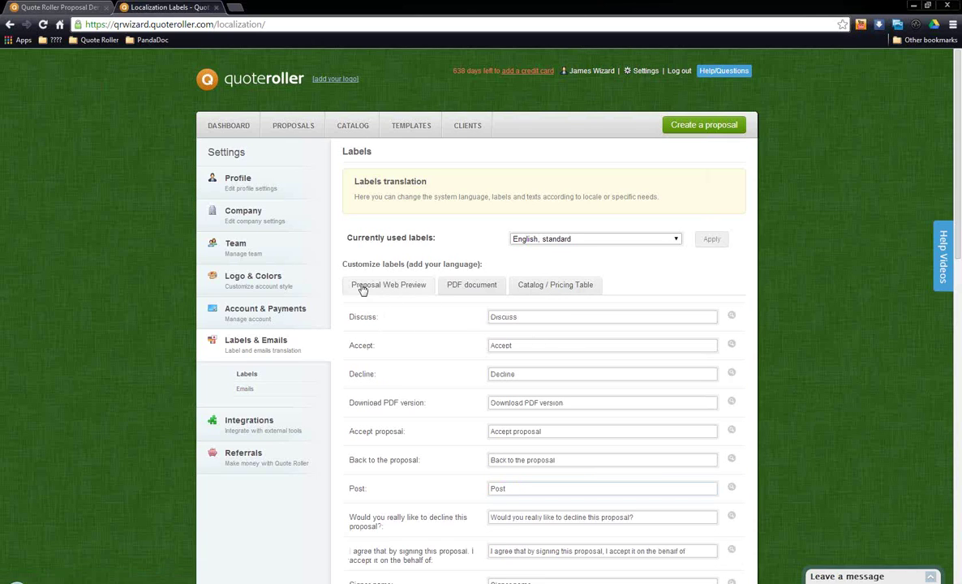
drag(554, 431, 362, 435)
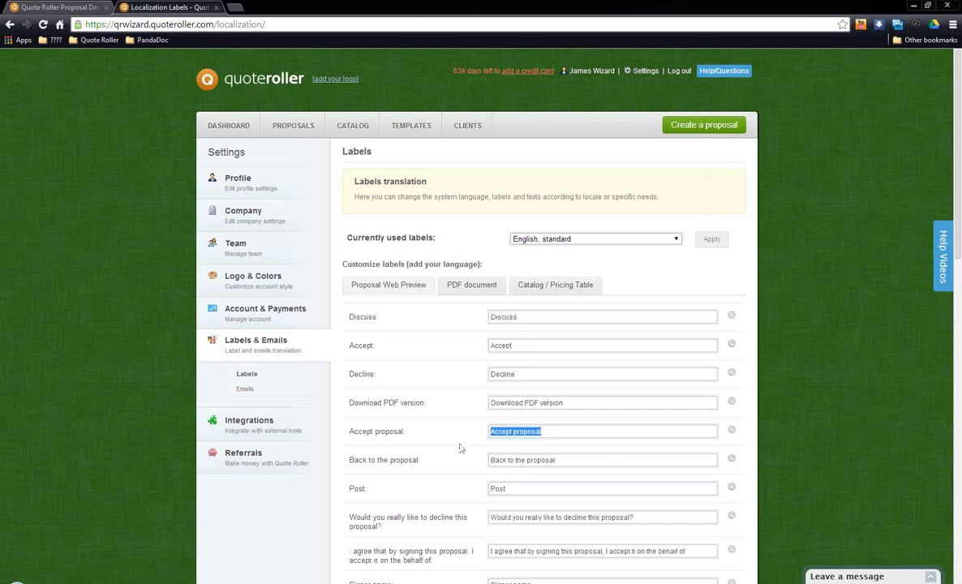
click(568, 434)
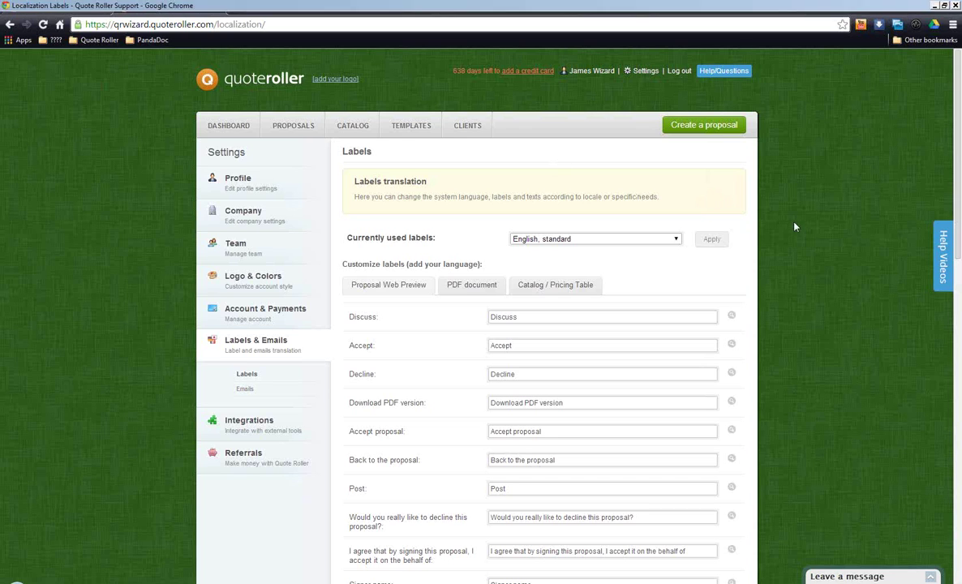
- Look over the dashboard's statistics and history, then open the Catalog topics in the support FAQ
scroll(758, 217, down, 1)
scroll(758, 216, up, 1)
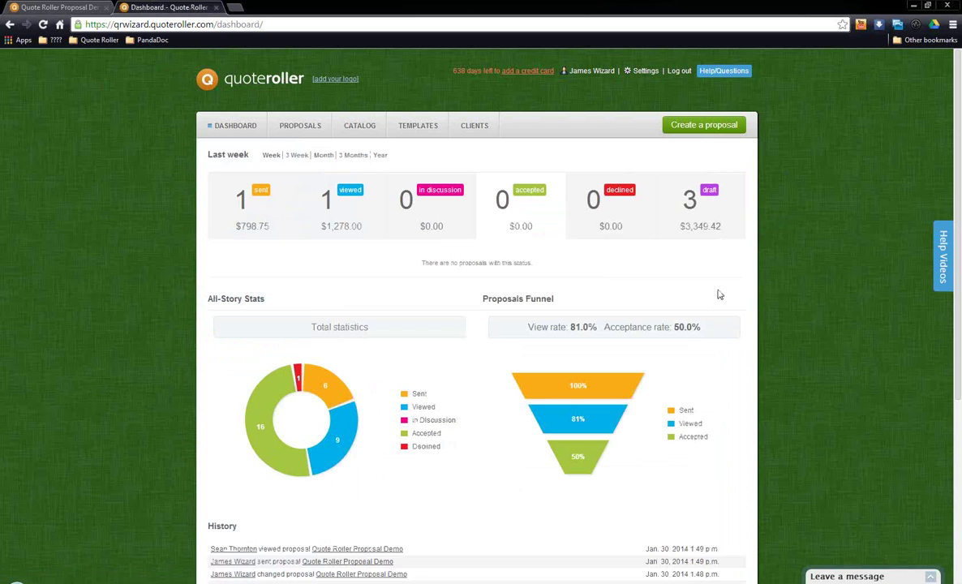
scroll(775, 145, down, 5)
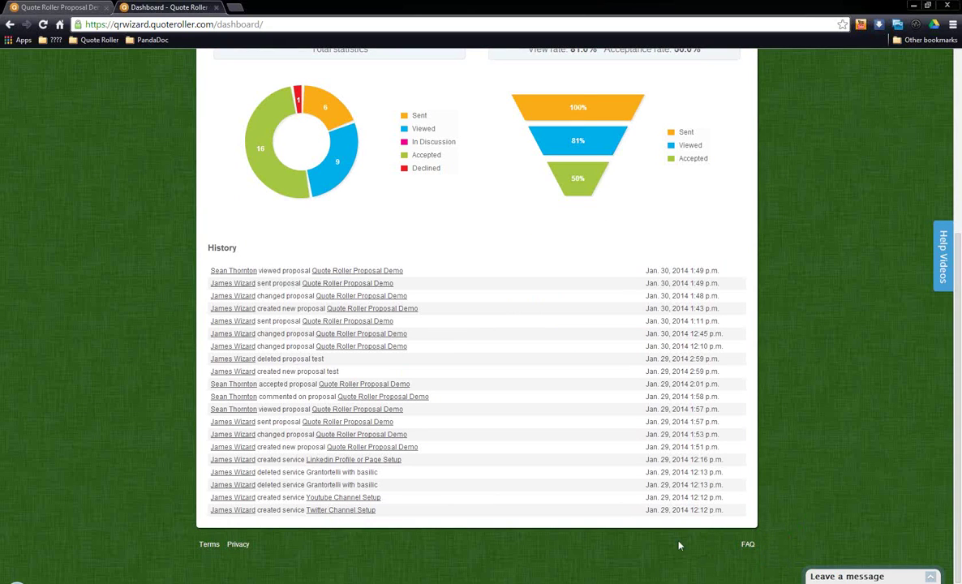
click(747, 545)
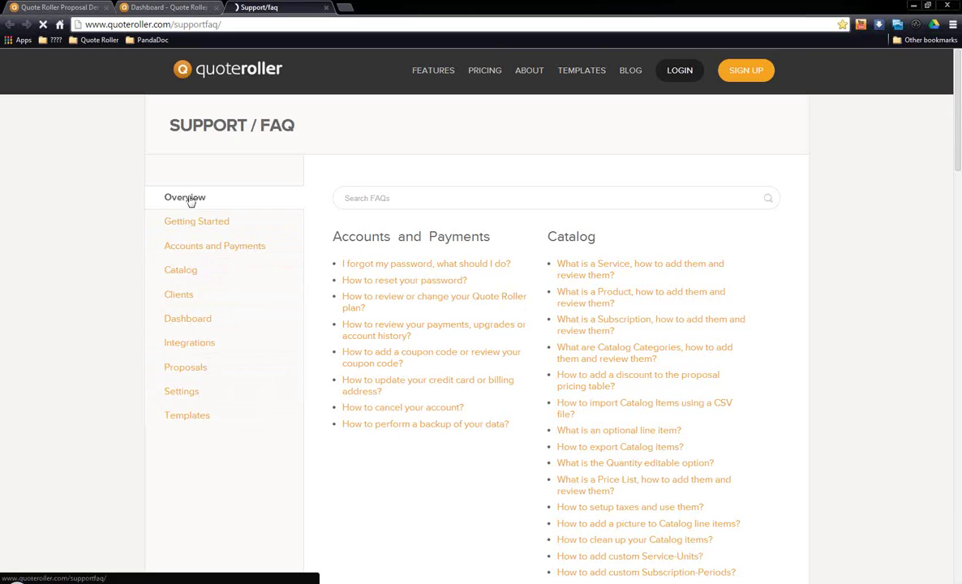
click(195, 273)
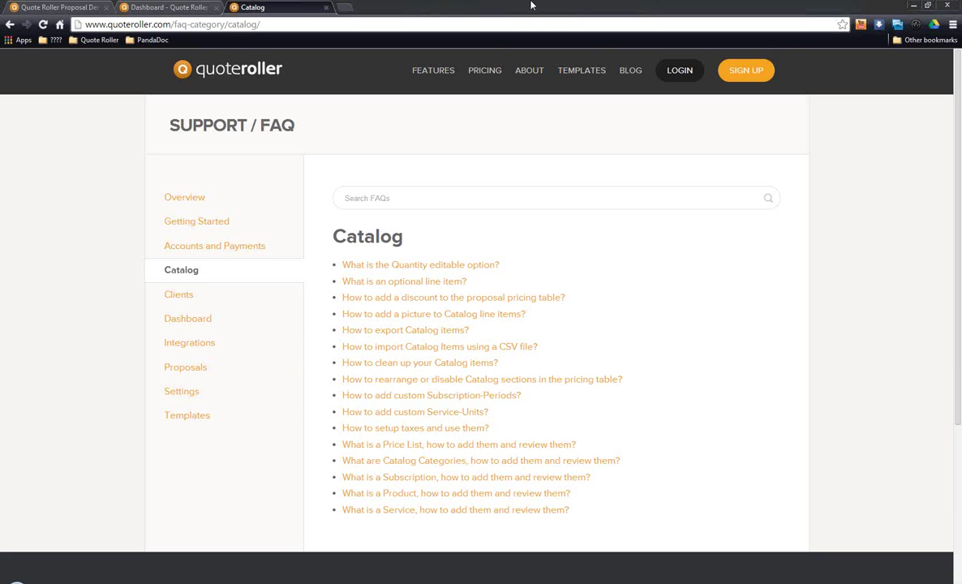
- Return to the account tab, open the newest sent Quote Roller Proposal Demo for editing and show its Price step
click(166, 6)
click(68, 7)
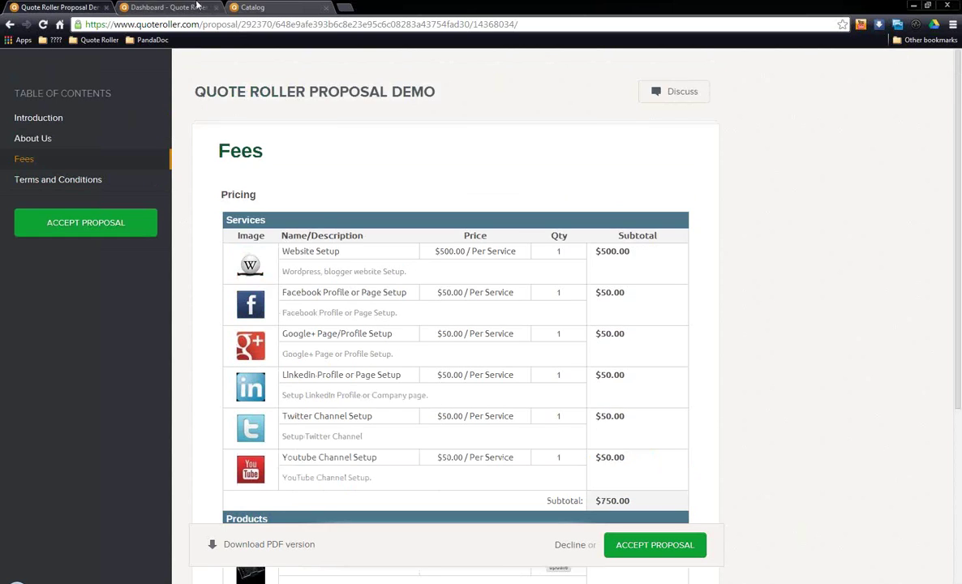
key(ctrl+Tab)
scroll(404, 253, up, 3)
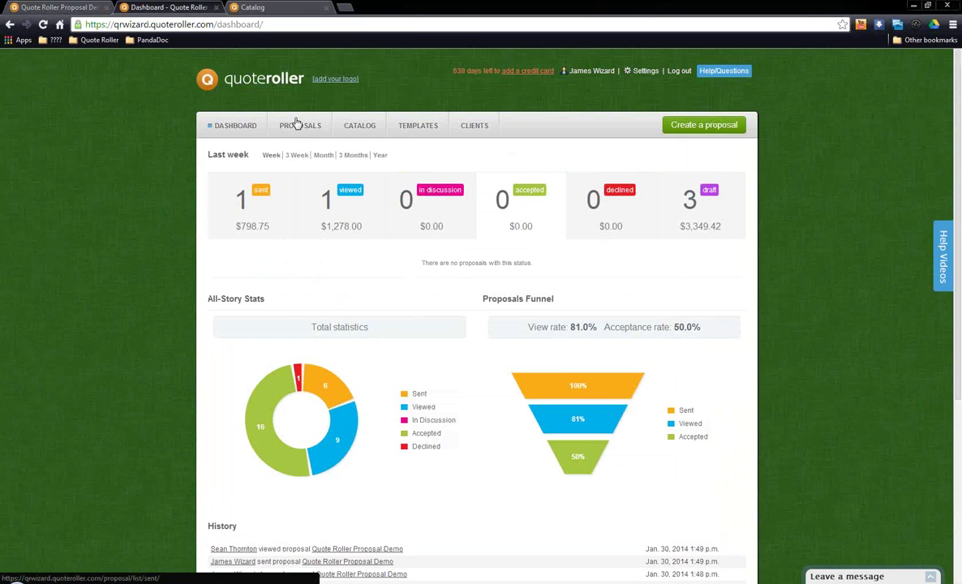
click(432, 207)
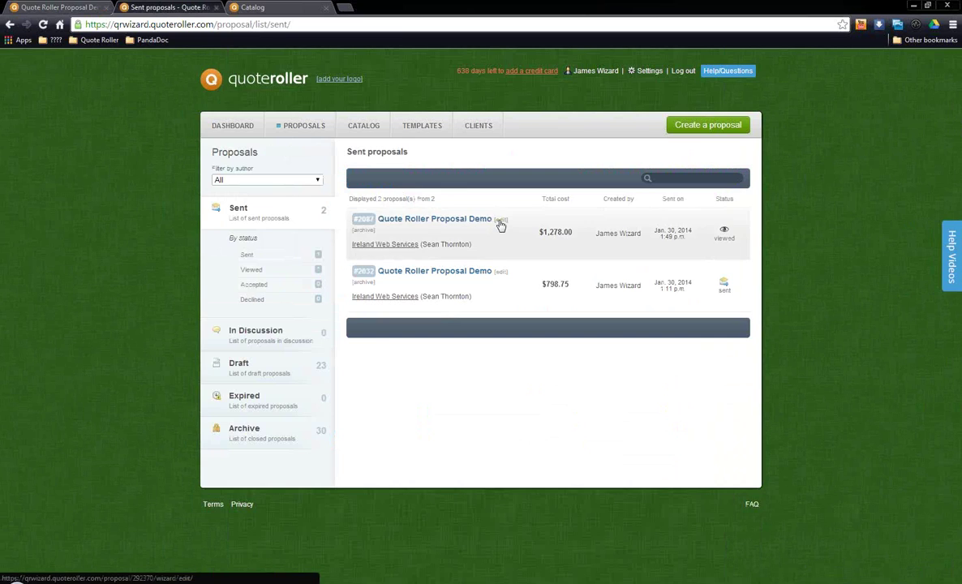
click(500, 220)
click(513, 366)
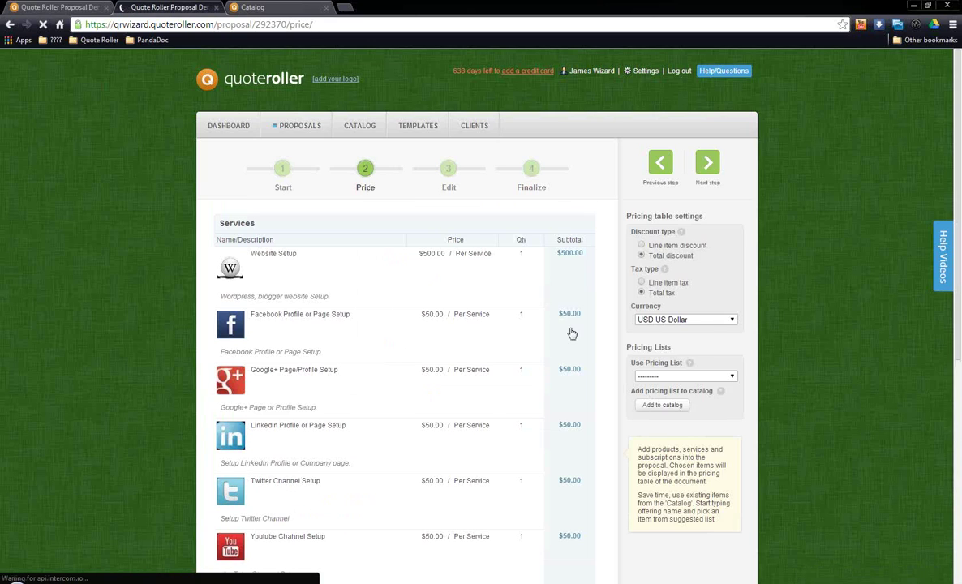
mouse_move(589, 320)
scroll(589, 320, down, 1)
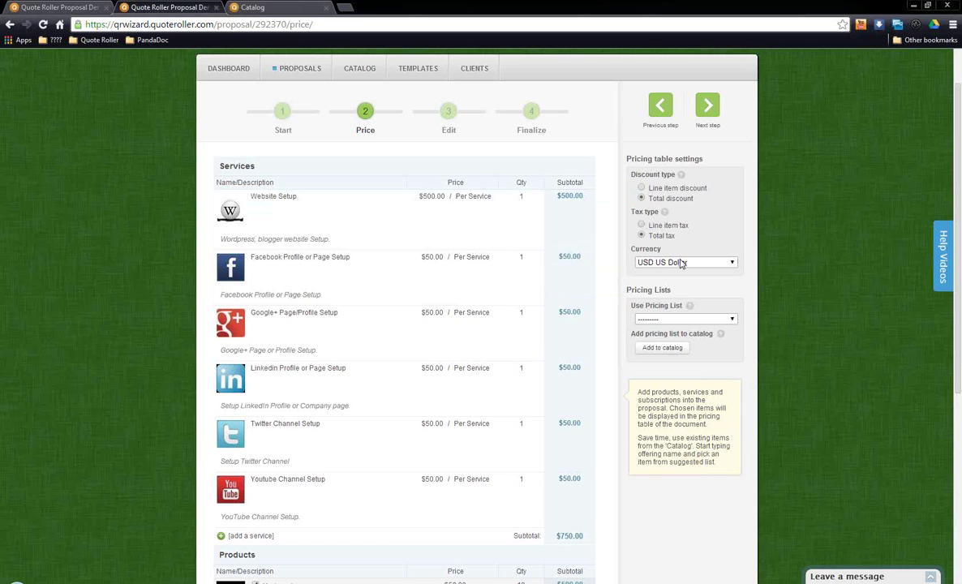
- Switch the proposal's pricing table to line item tax
click(641, 225)
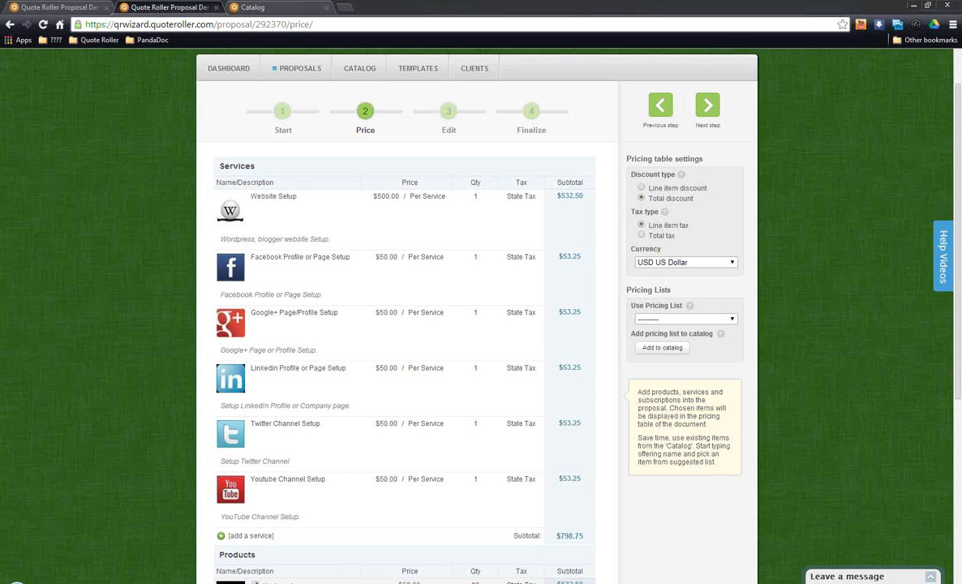
- Open the Facebook Profile or Page Setup service in the catalog for editing and examine its description text
click(359, 72)
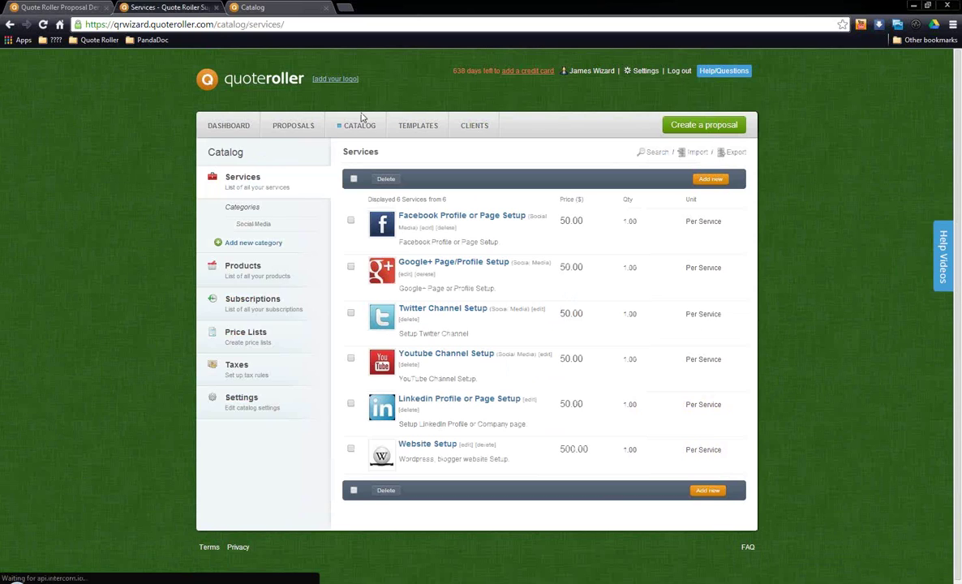
click(425, 228)
drag(568, 275, 417, 292)
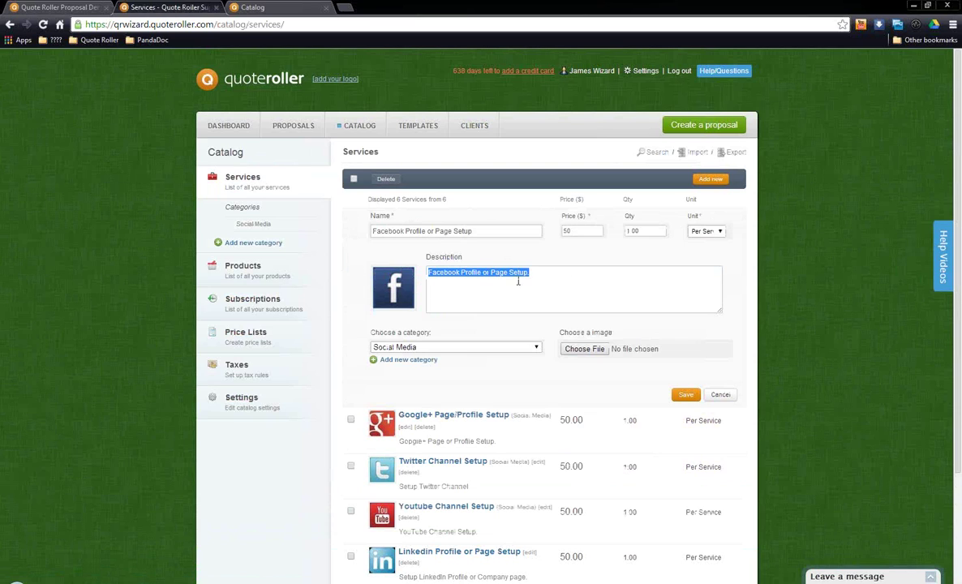
click(490, 273)
drag(548, 275, 426, 276)
click(546, 278)
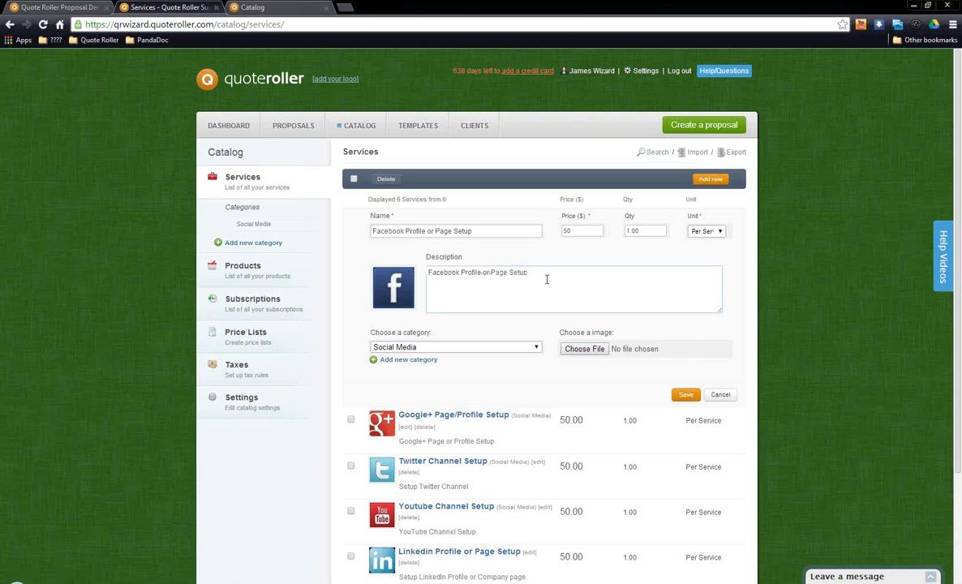
key(BackSpace)
text(.)
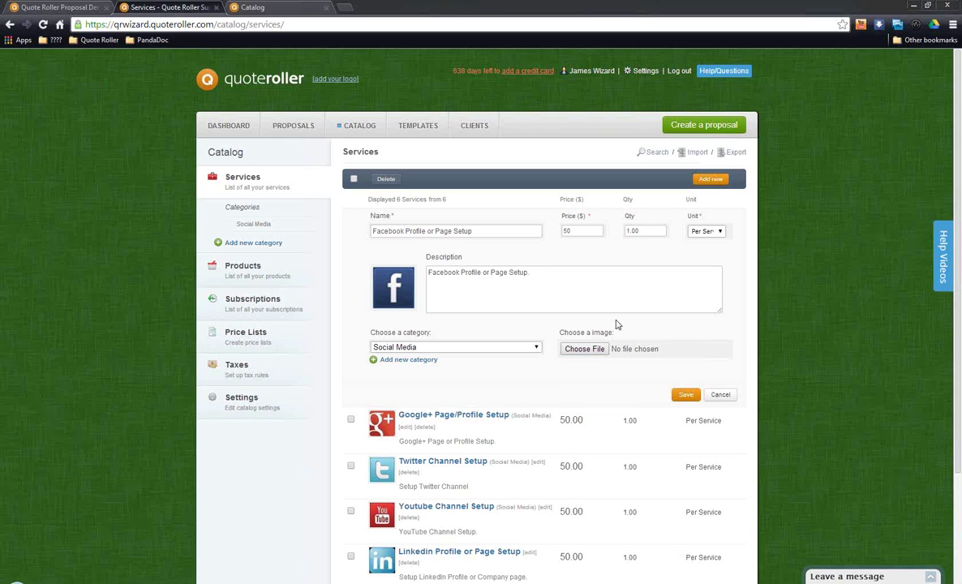
click(456, 287)
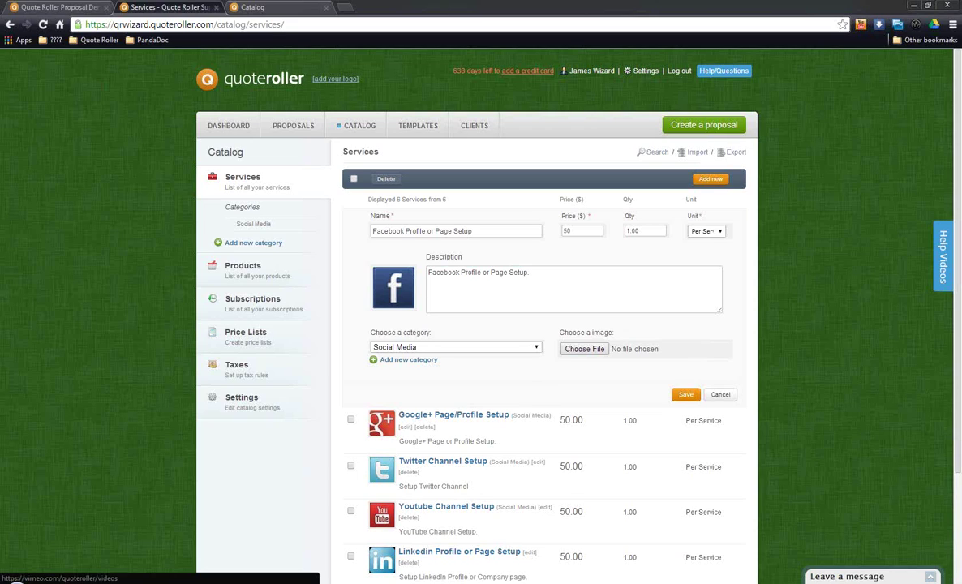
- Return to the dashboard and look over its proposal statistics, funnel and history
click(217, 126)
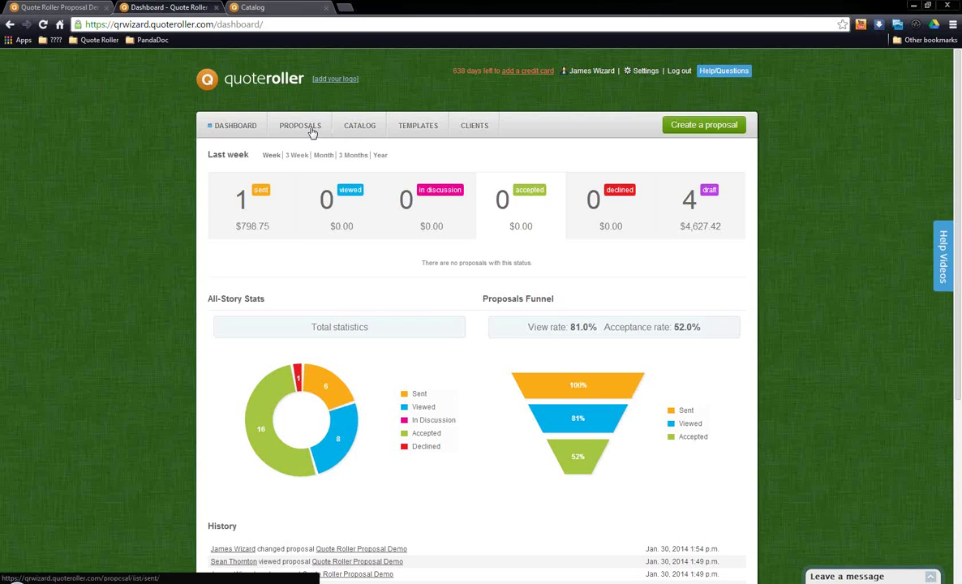
scroll(803, 371, down, 3)
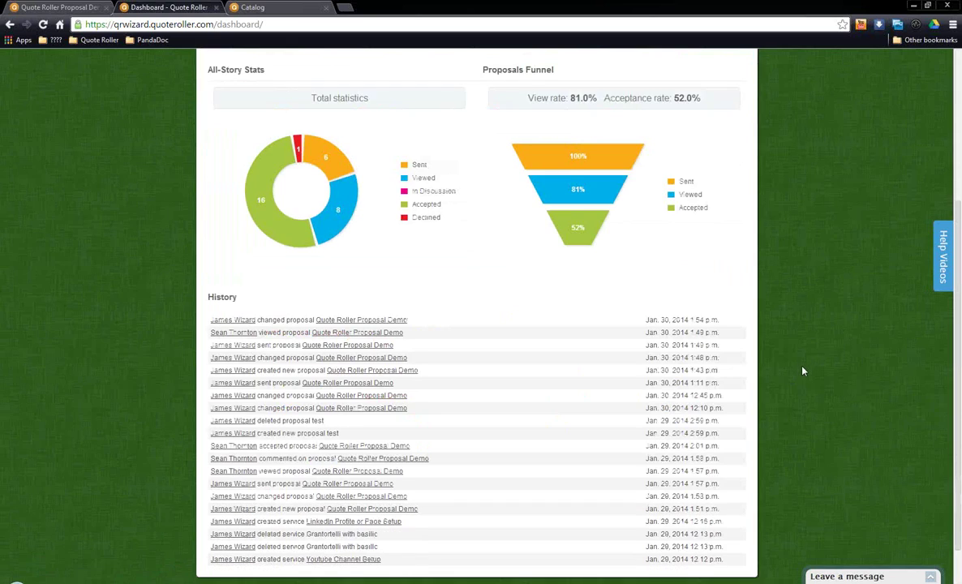
scroll(803, 371, down, 1)
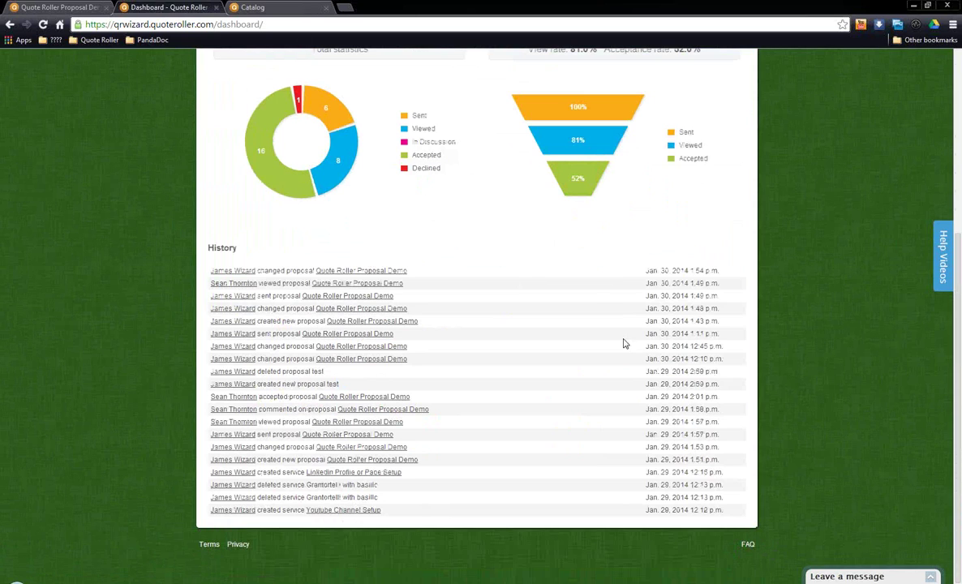
scroll(629, 351, up, 2)
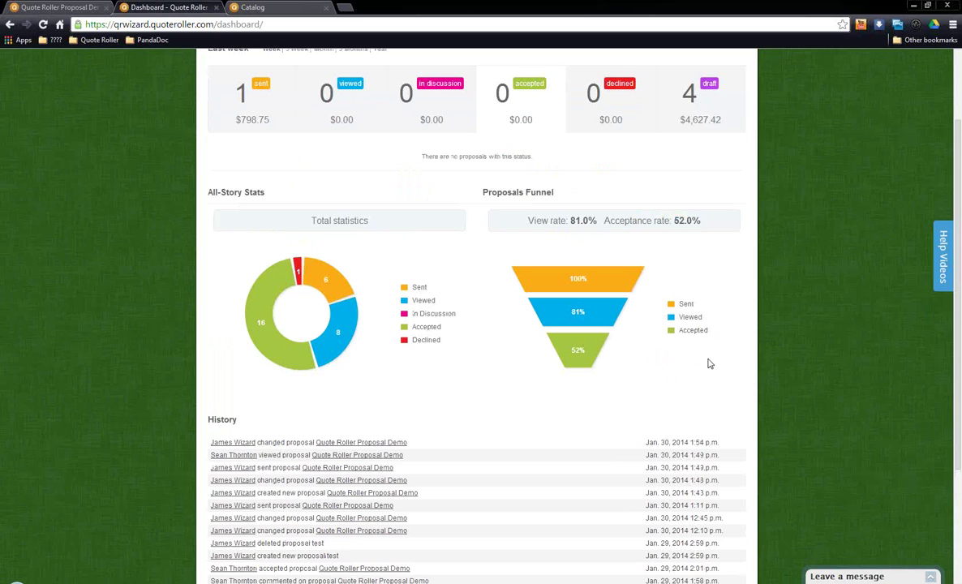
scroll(708, 363, up, 2)
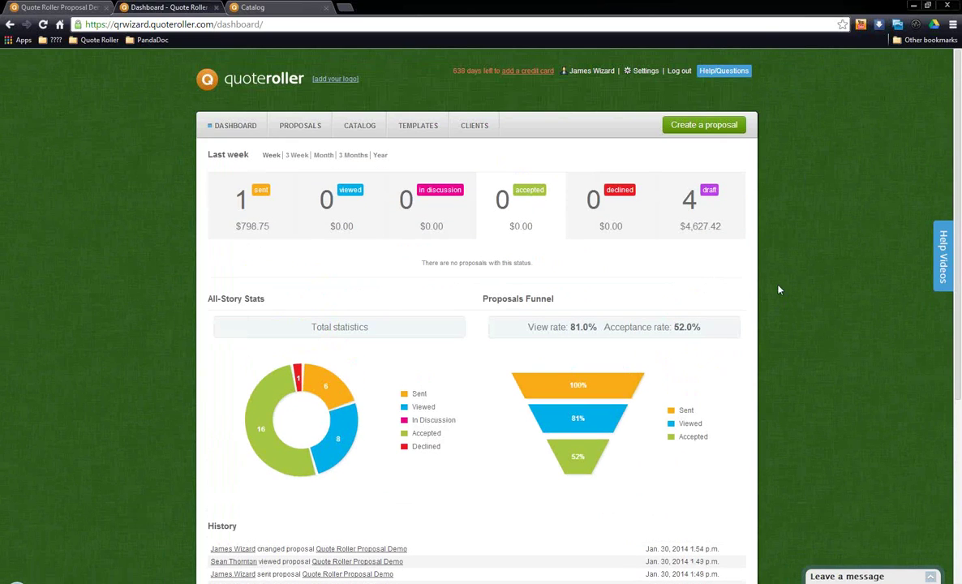